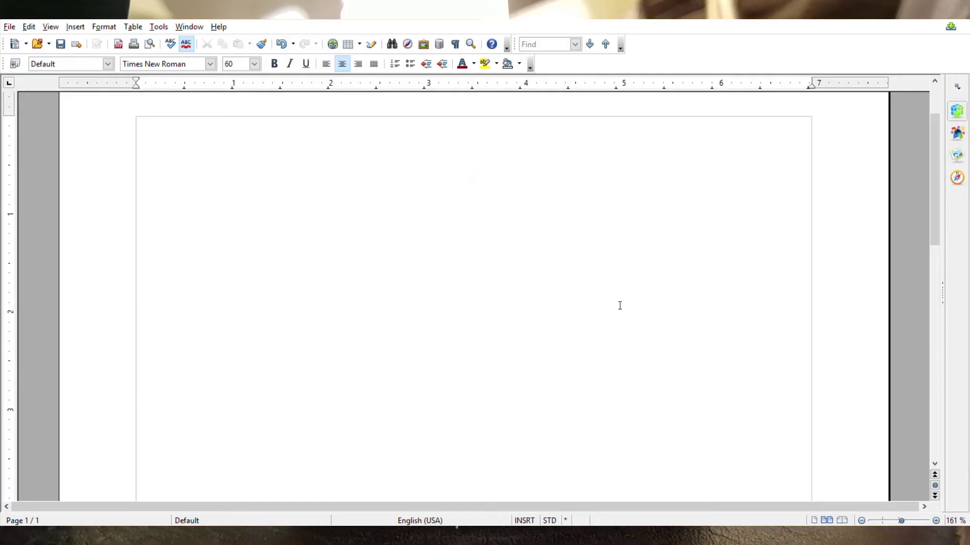
Type the title 'Lutfey Innovations' with 'Lutfey.com' on the line beneath it
type("Lutfey Innovations")
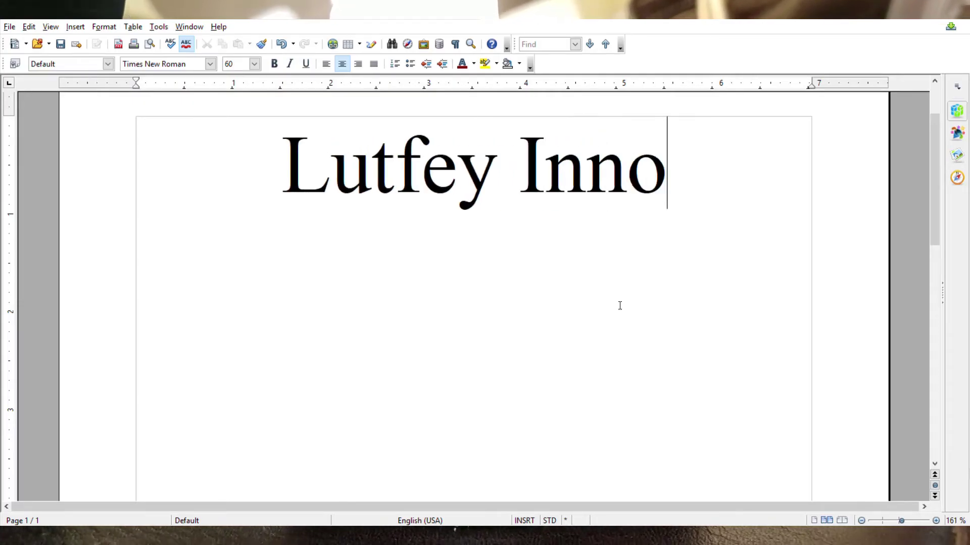
key("Return")
key("Return")
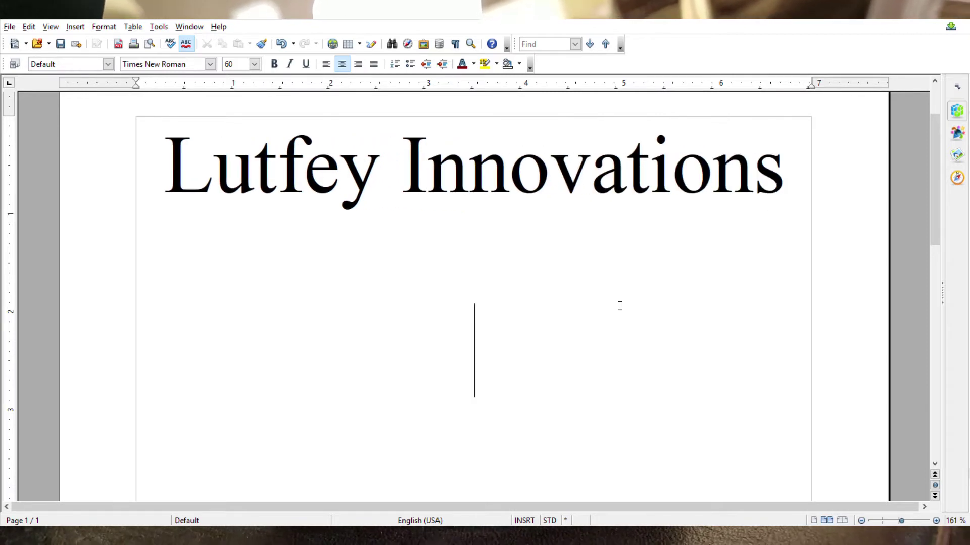
type("Lutfey.com")
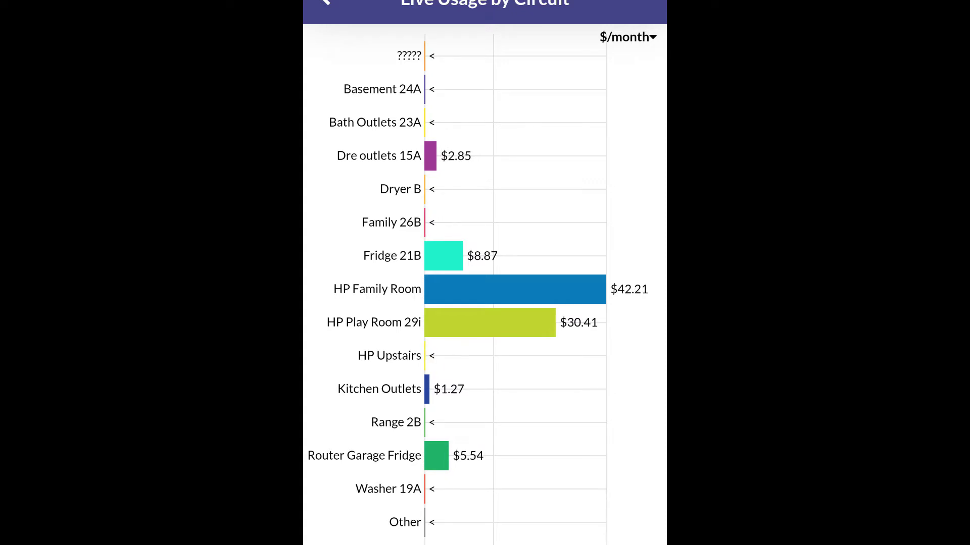
View the Cost Breakdown chart from the home dashboard, then return and bring up the navigation menu
key("Escape")
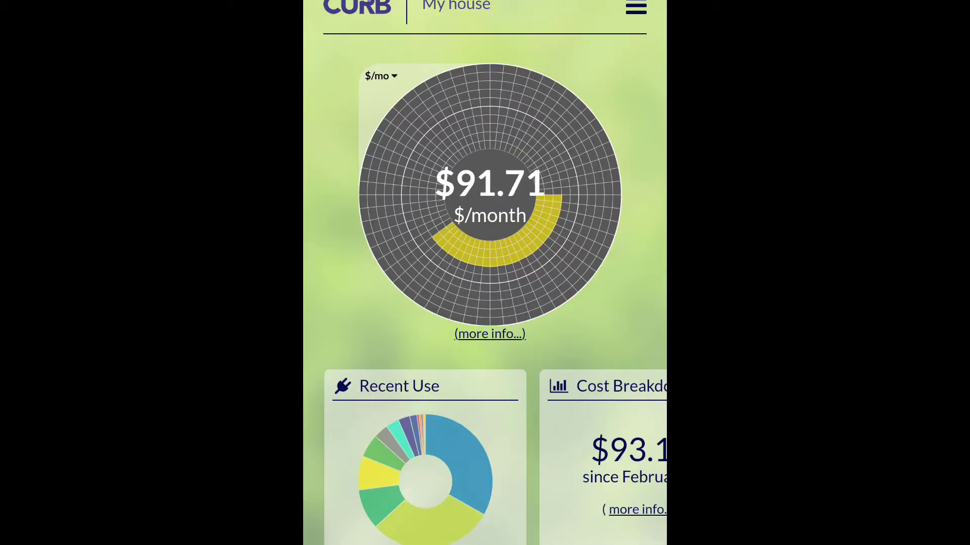
left_click(637, 510)
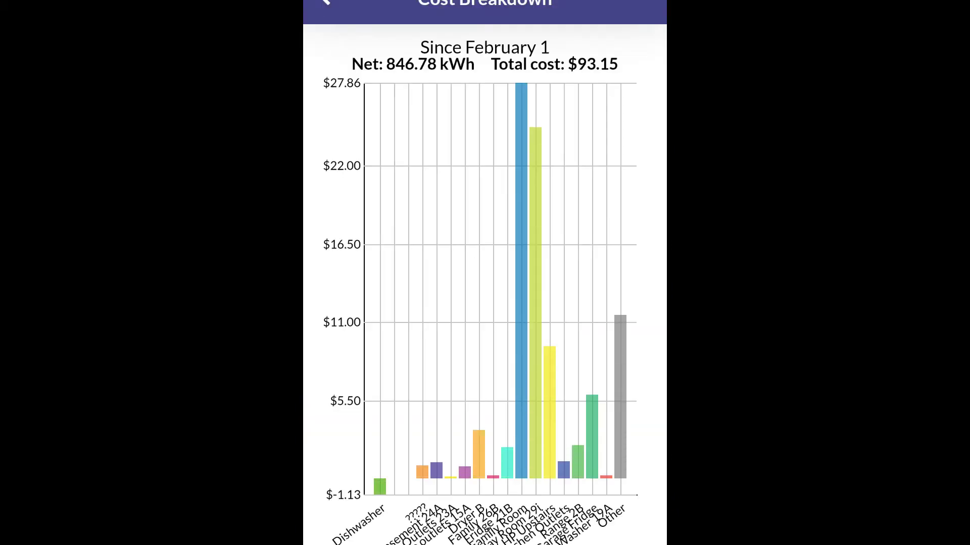
left_click(325, 2)
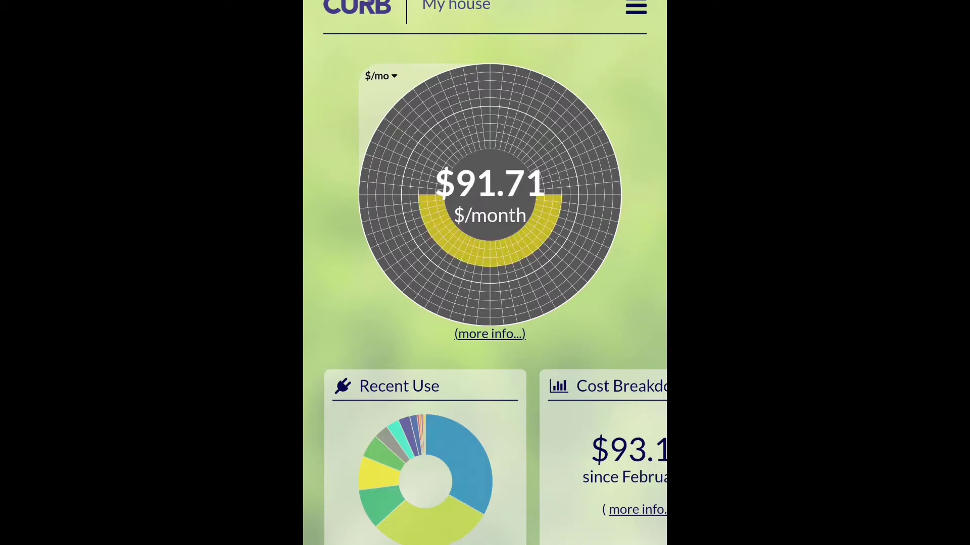
left_click(636, 7)
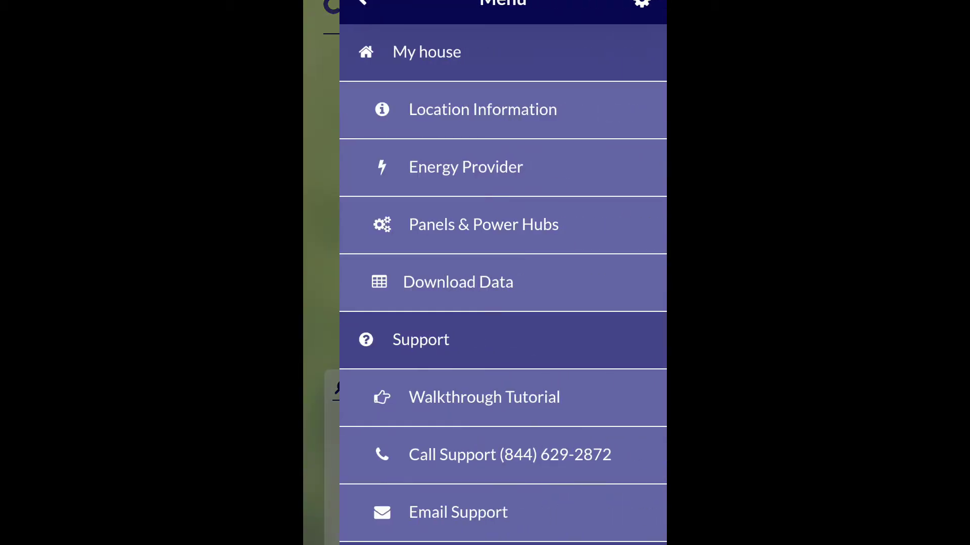
Open Panels & Power Hubs, select the house's hub, and scroll through its Garage panel clamps
left_click(483, 224)
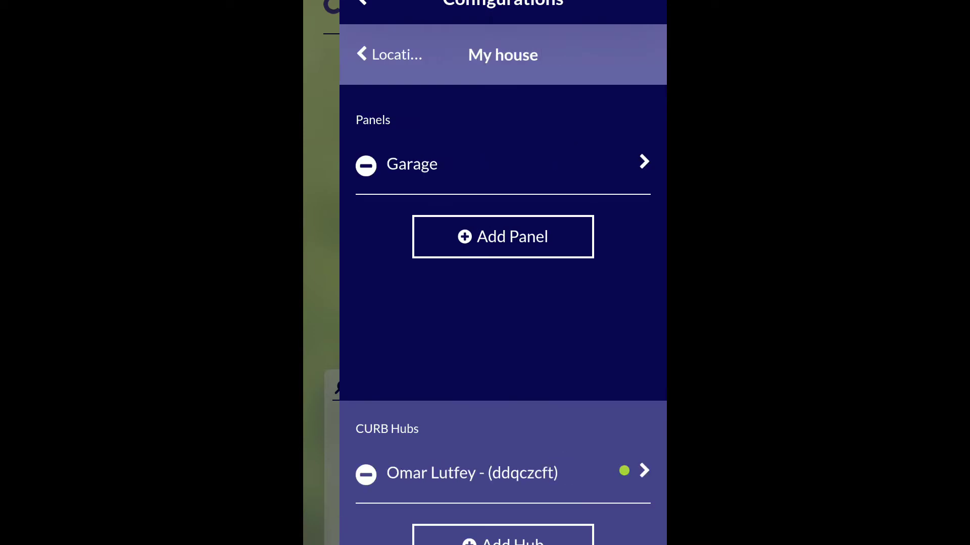
scroll(503, 303, "down", 3)
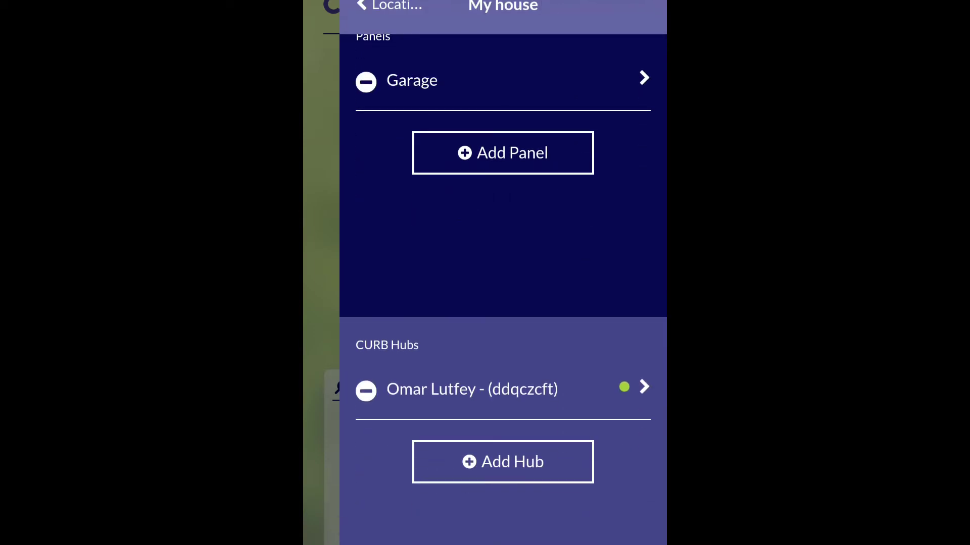
left_click(472, 392)
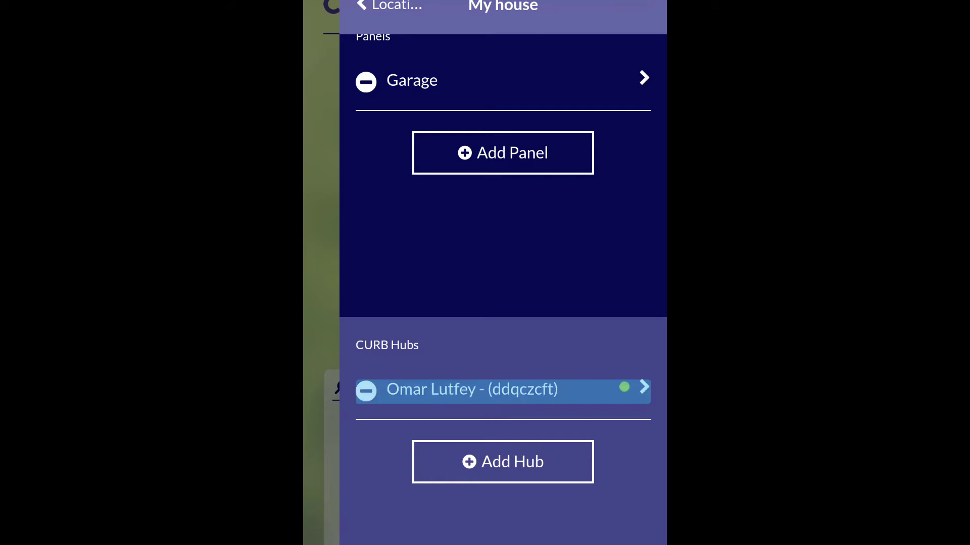
scroll(503, 273, "up", 1)
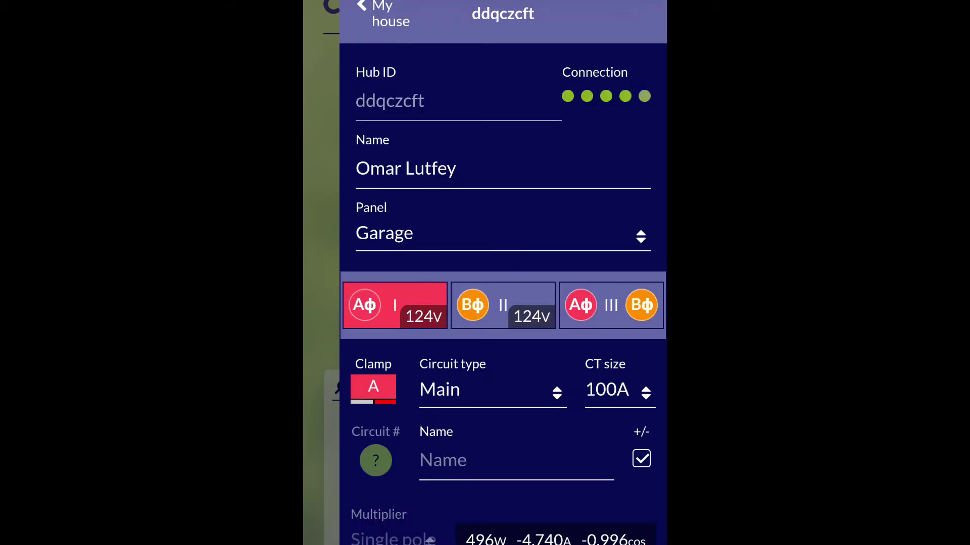
scroll(503, 313, "down", 2)
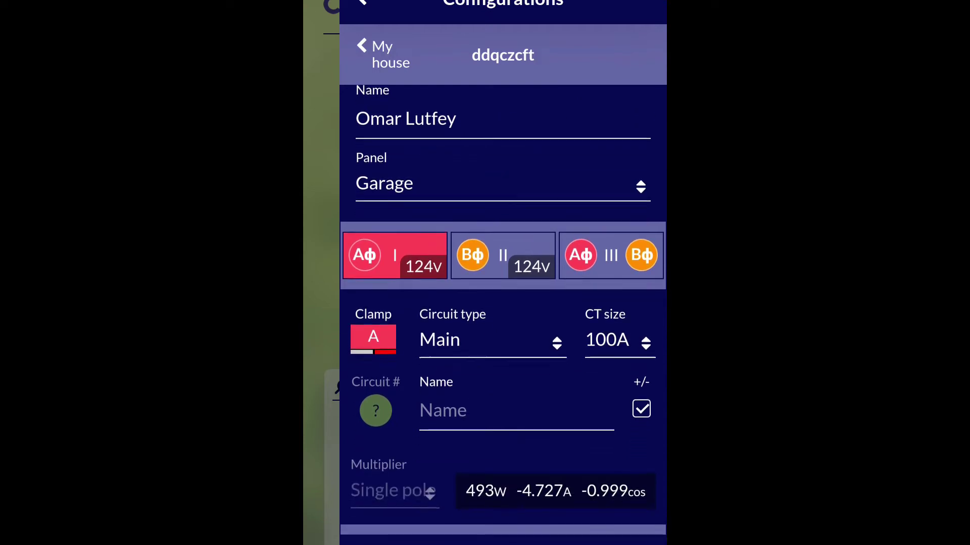
scroll(503, 313, "up", 2)
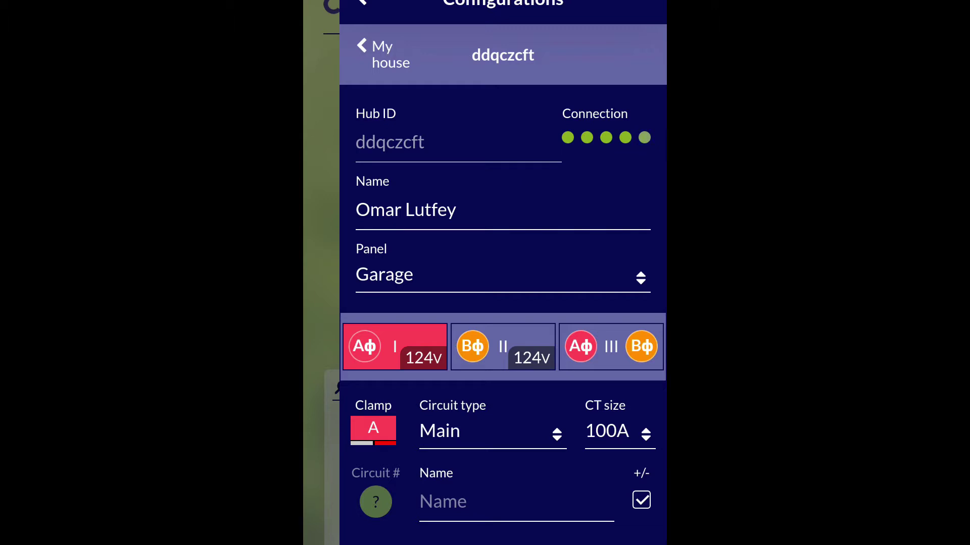
scroll(503, 313, "down", 5)
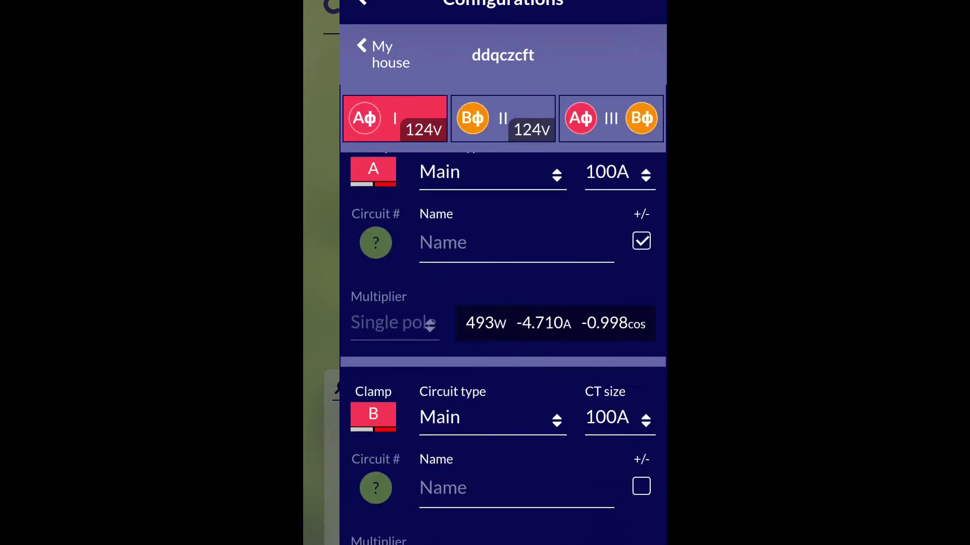
scroll(503, 313, "up", 2)
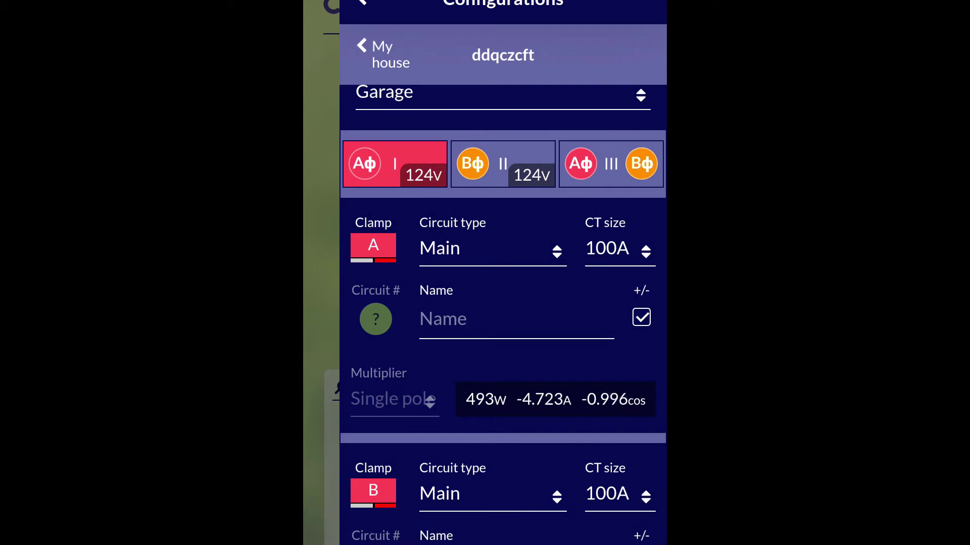
scroll(503, 315, "down", 9)
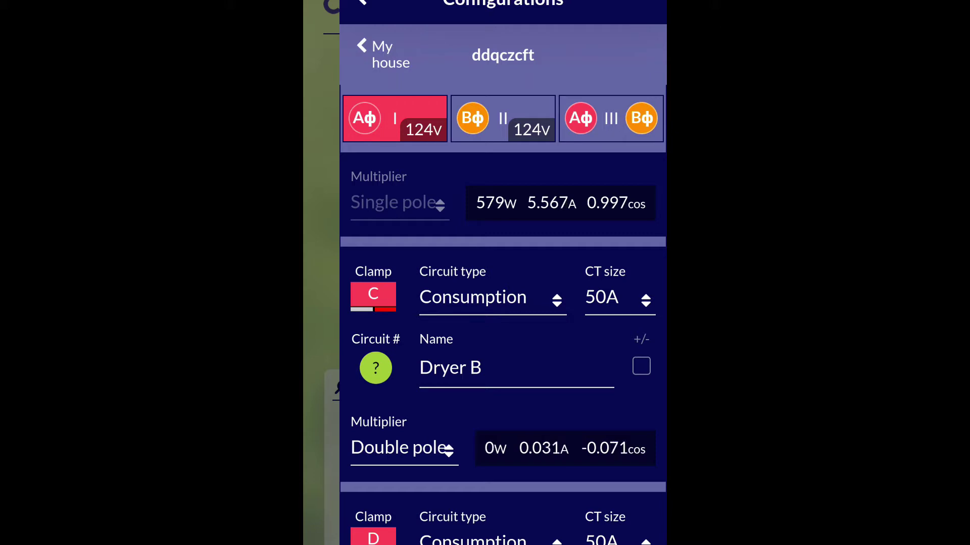
scroll(503, 347, "up", 5)
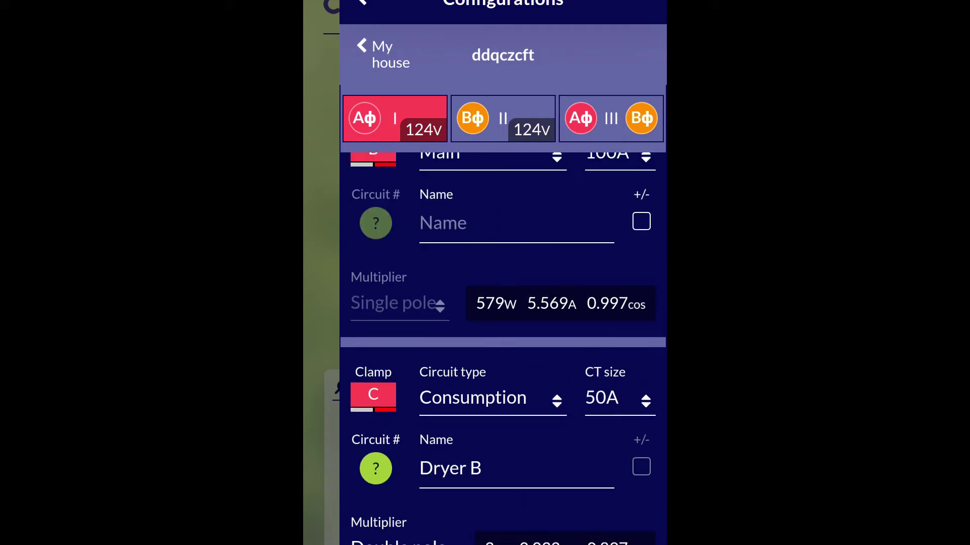
scroll(503, 347, "down", 4)
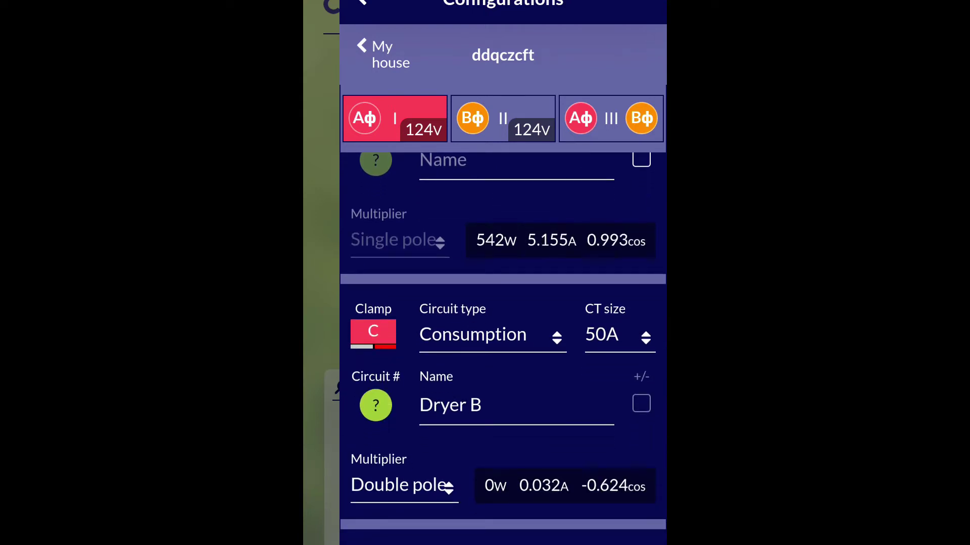
scroll(503, 348, "down", 5)
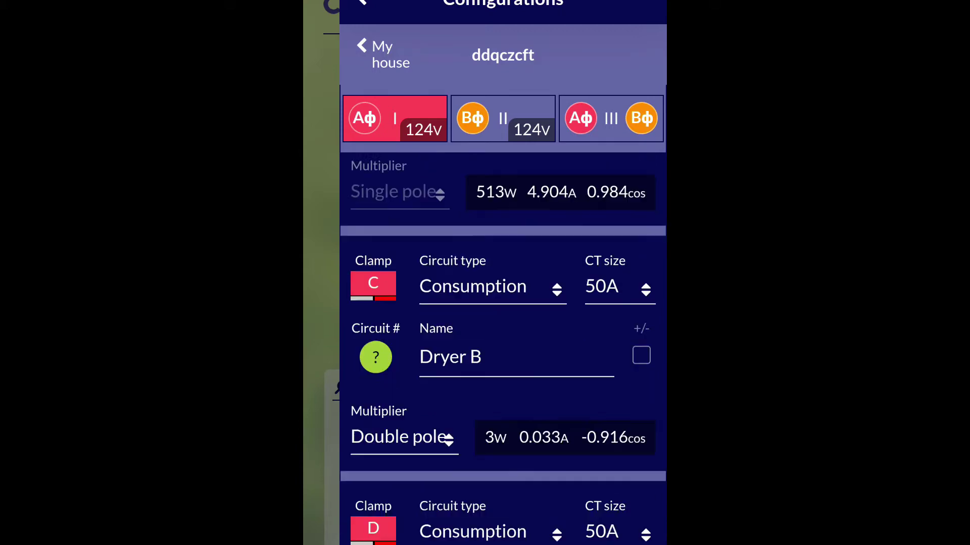
scroll(503, 348, "down", 5)
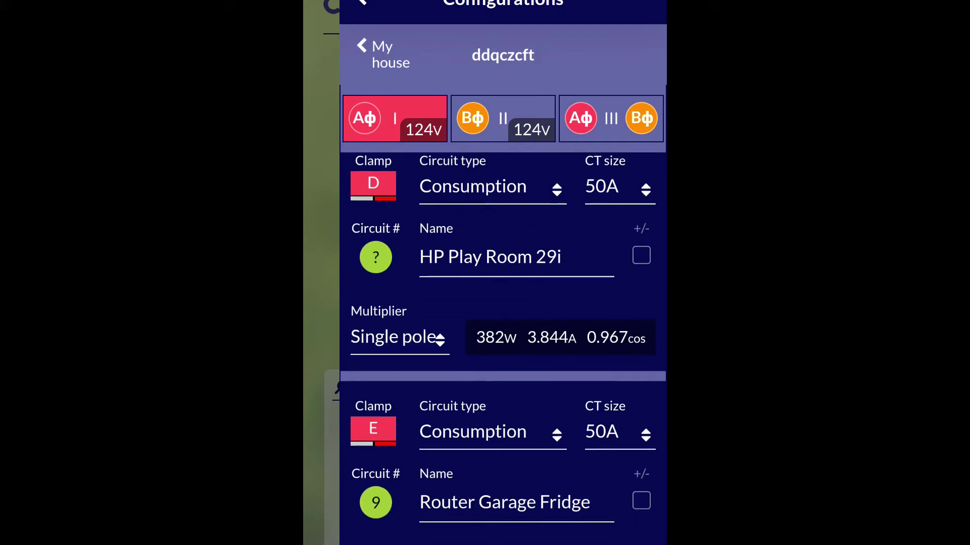
scroll(503, 348, "down", 1)
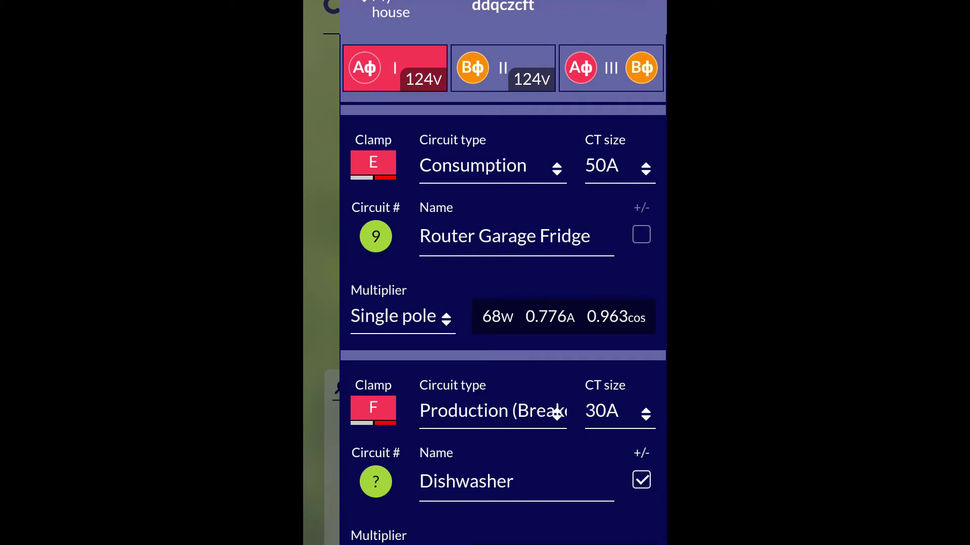
Review the hub's circuits on phase II, then switch to phase III
left_click(502, 68)
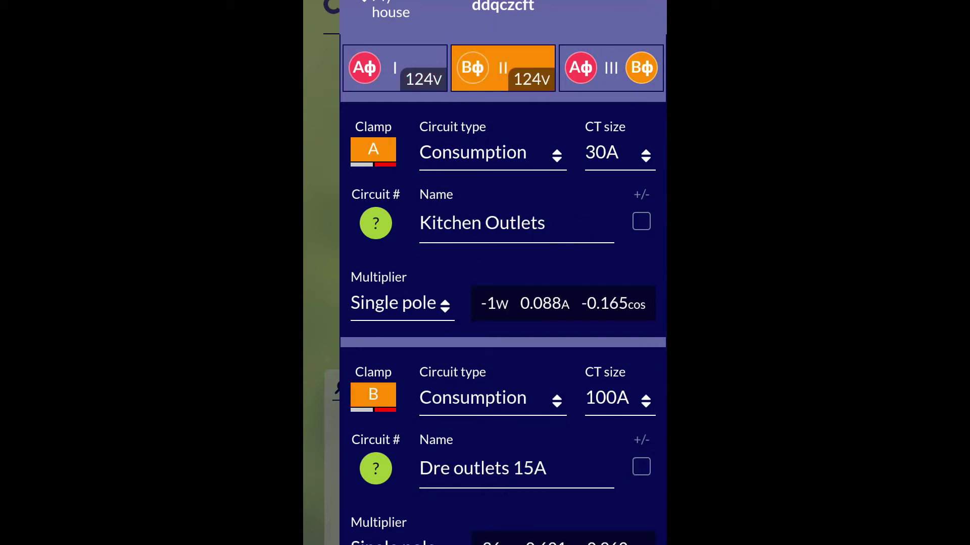
scroll(503, 324, "down", 10)
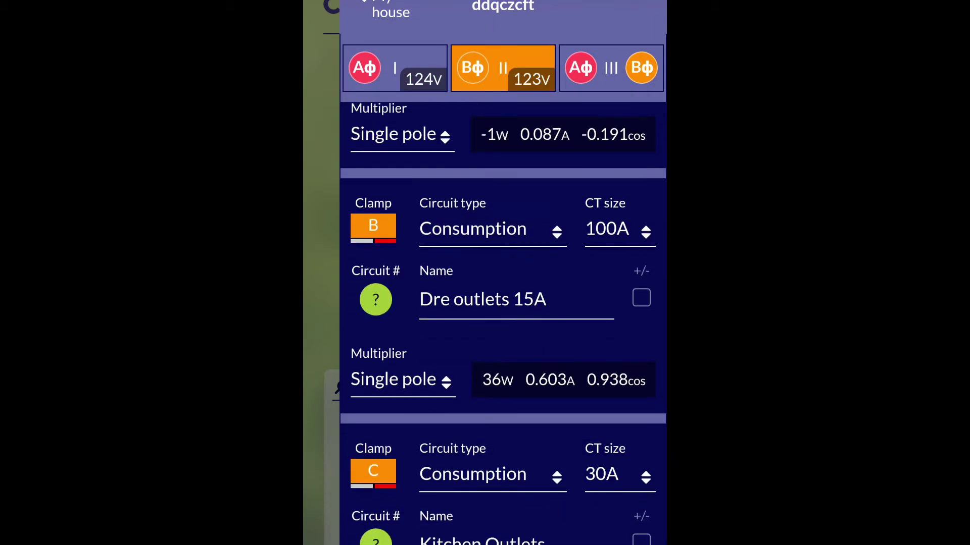
scroll(503, 309, "down", 10)
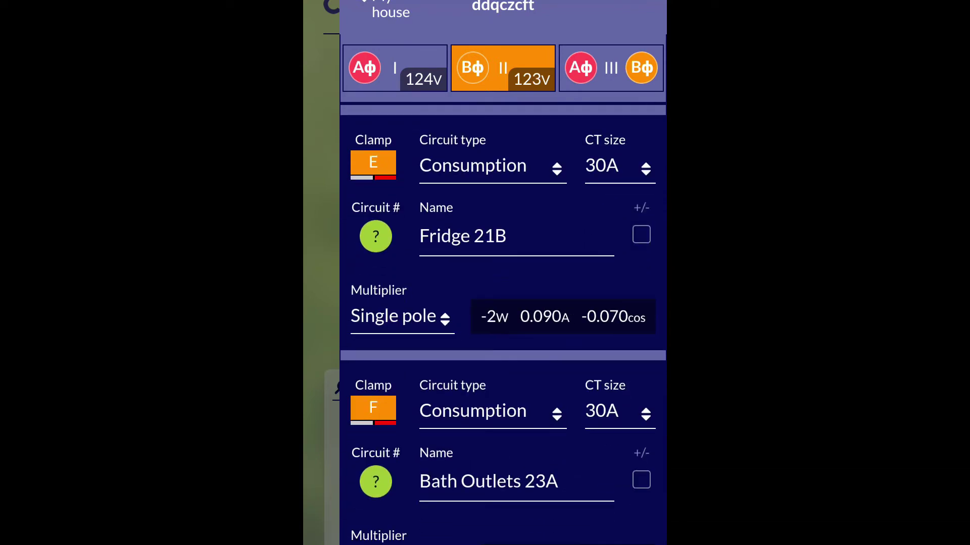
left_click(611, 68)
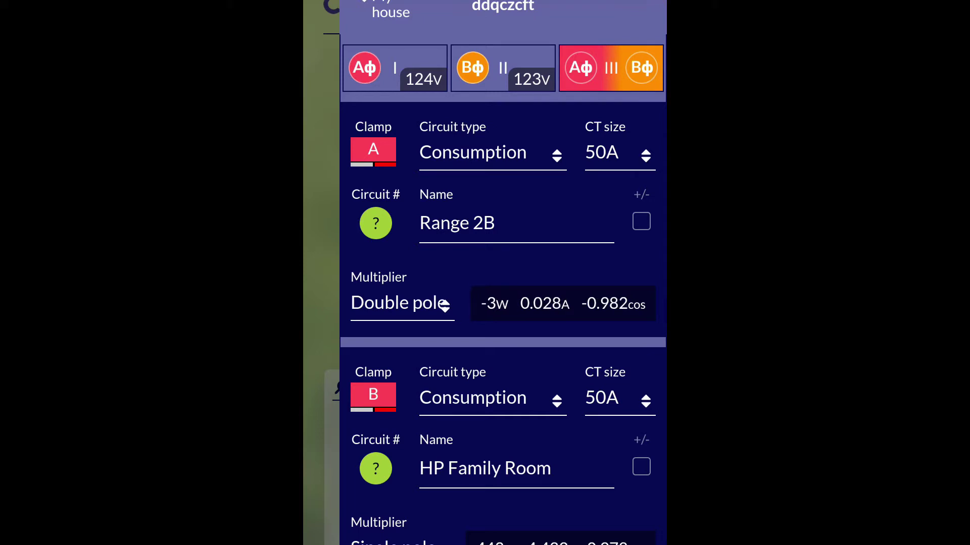
Go back to My house, then open and close the main menu to reach the dashboard
left_click(389, 9)
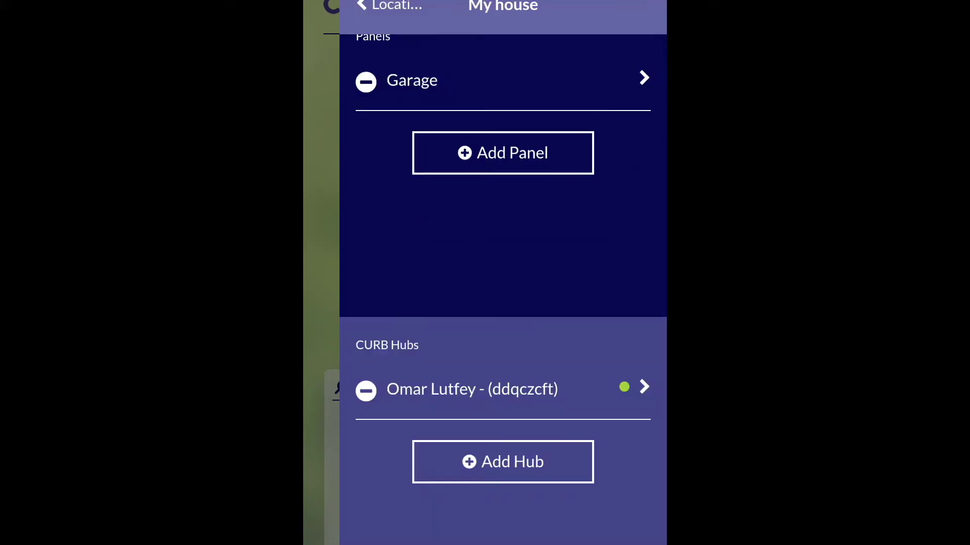
left_click(389, 6)
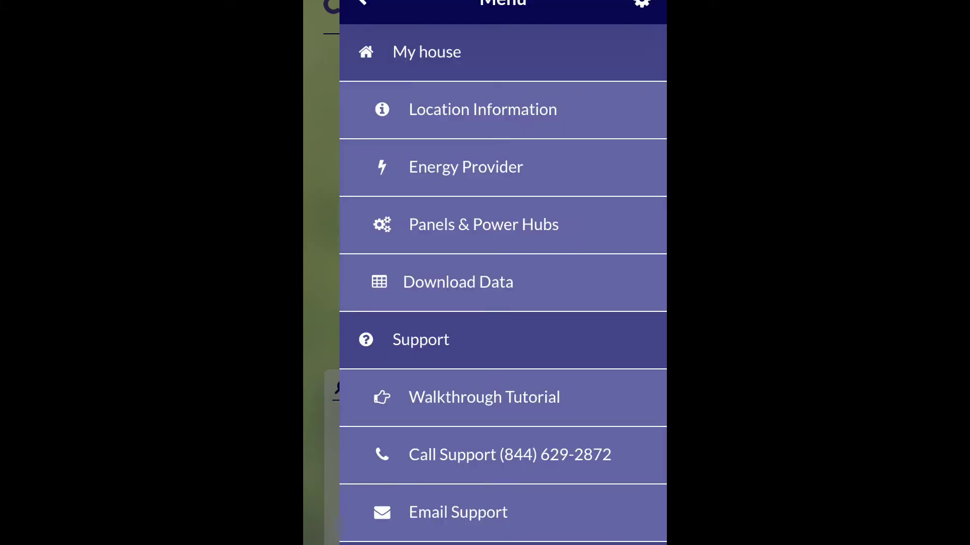
left_click(362, 3)
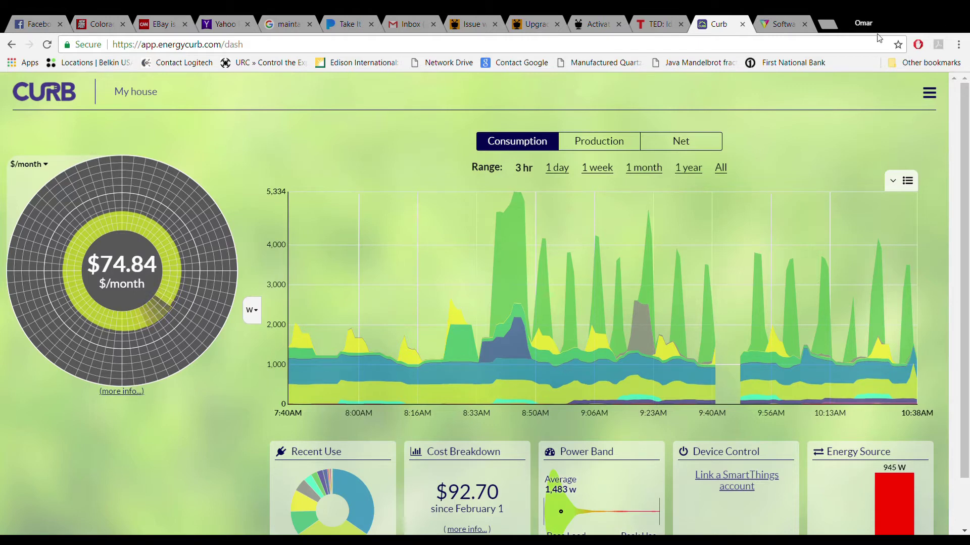
Switch the cost dial from $/month to $/hour, then open Live Usage by Circuit
mouse_move(965, 114)
left_mouse_down()
mouse_move(964, 130)
mouse_move(964, 117)
left_mouse_up()
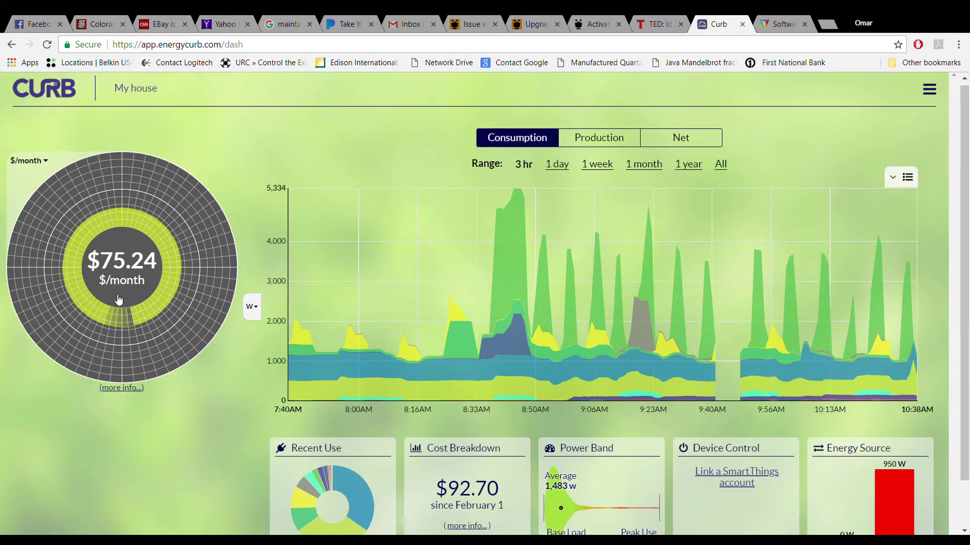
left_click(47, 162)
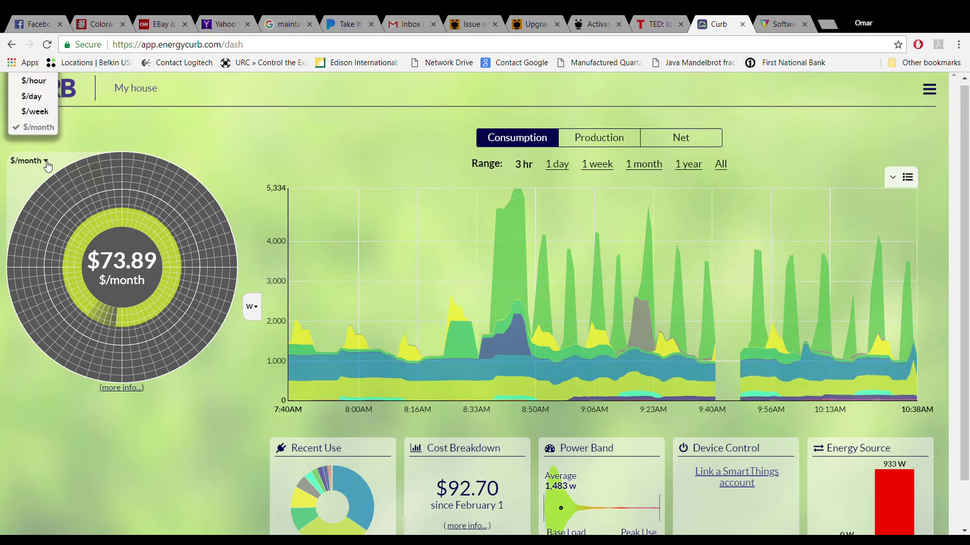
left_click(32, 86)
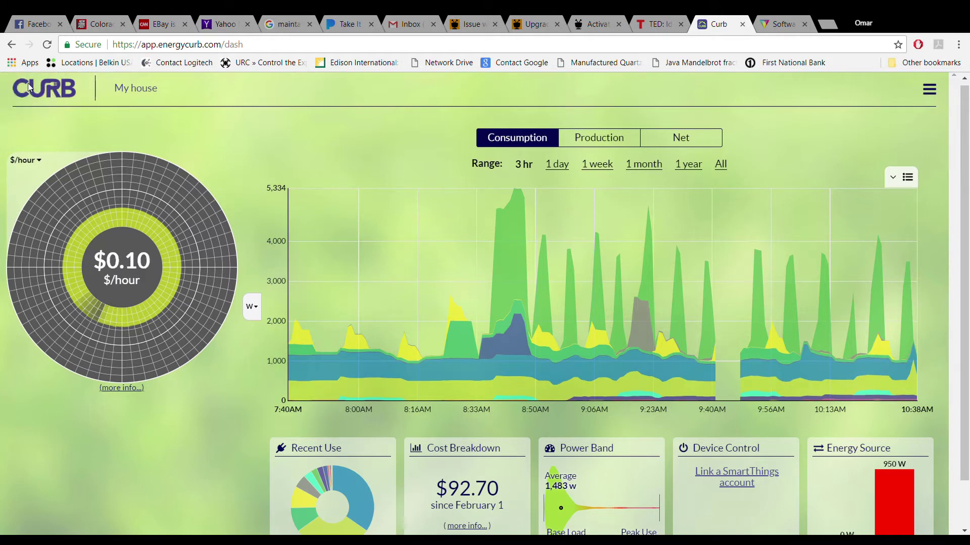
left_click(45, 161)
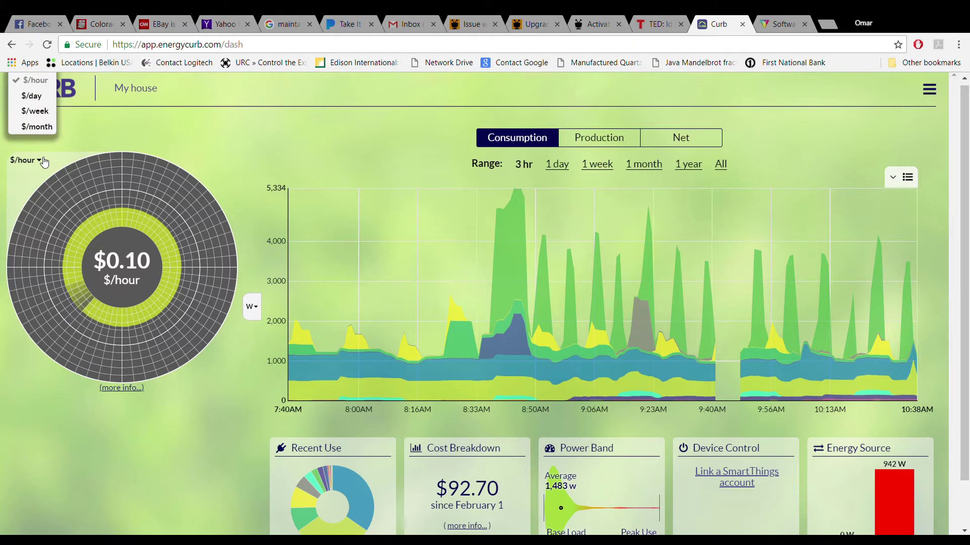
left_click(112, 292)
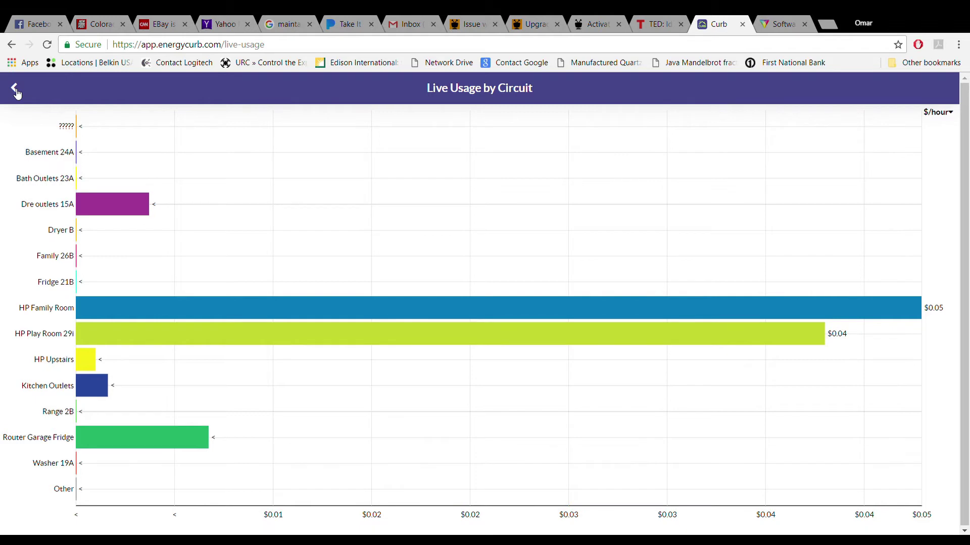
Go back to the dashboard and open the chart's circuit list
left_click(15, 90)
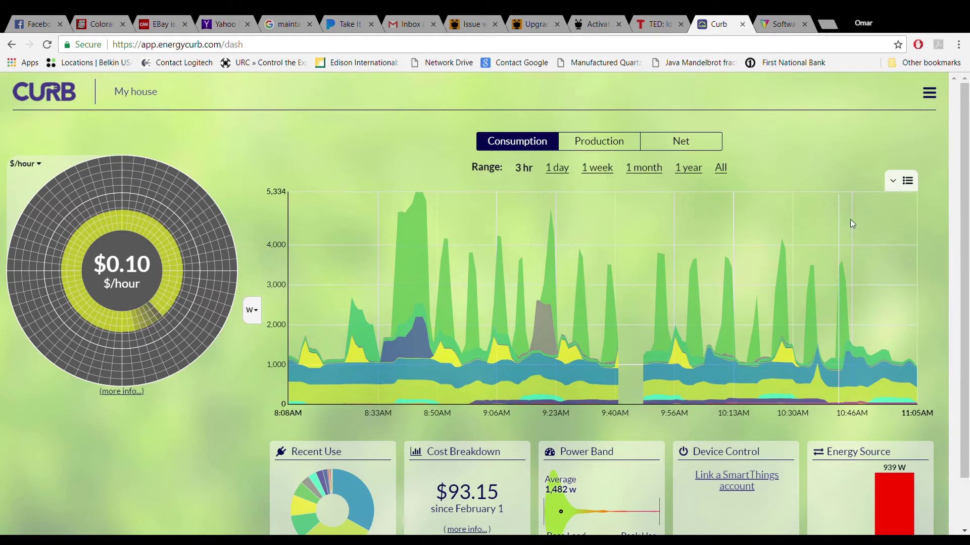
left_click(893, 182)
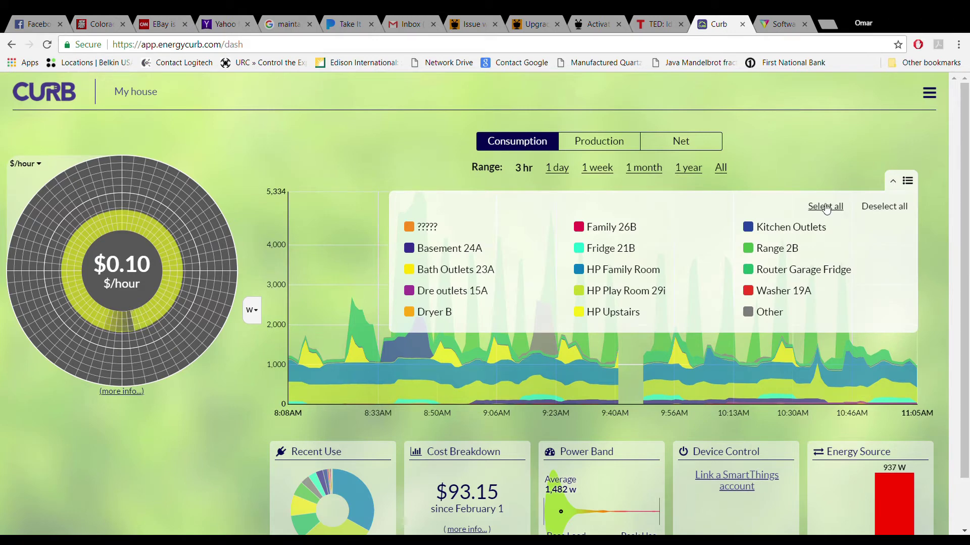
Deselect all circuits, tick HP Family Room, HP Play Room 29i and HP Upstairs, then collapse the list
left_click(889, 214)
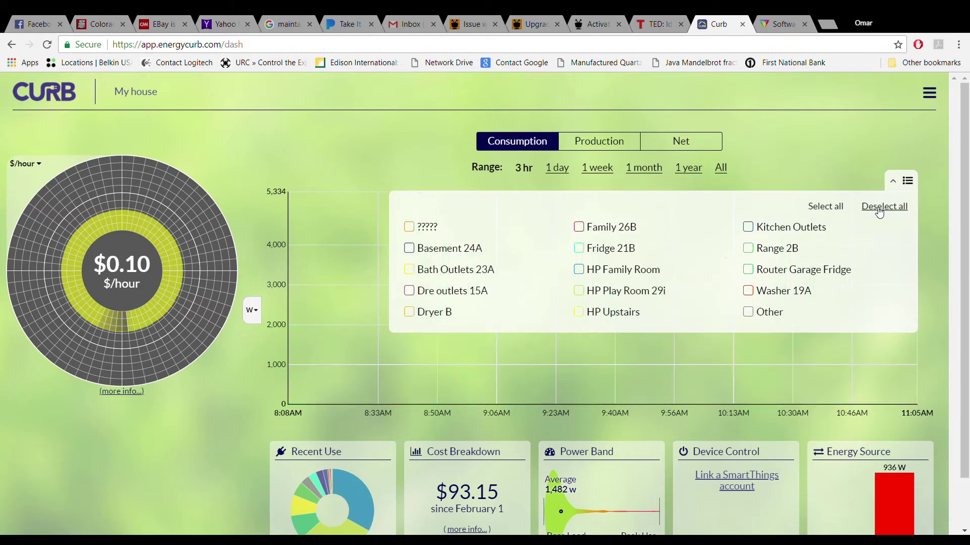
left_click(581, 273)
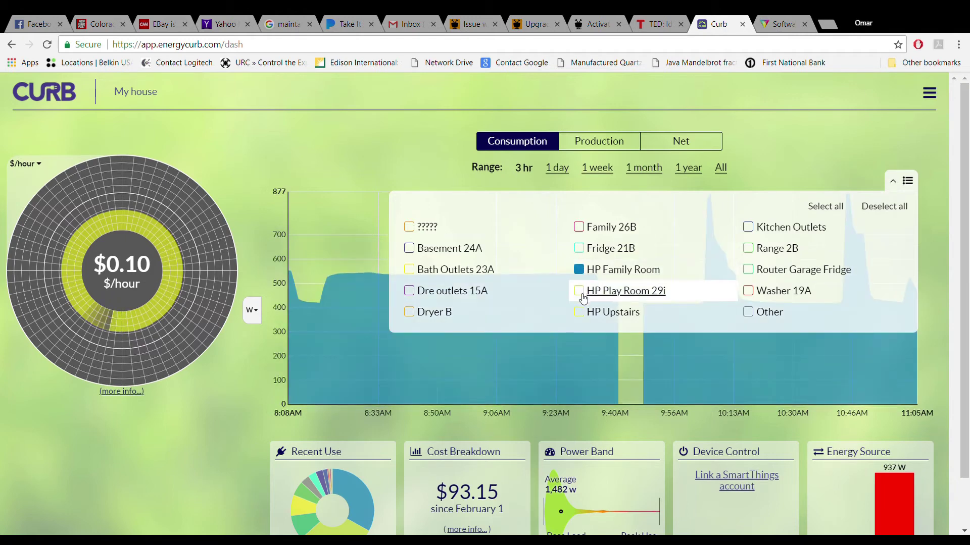
left_click(582, 297)
left_click(580, 314)
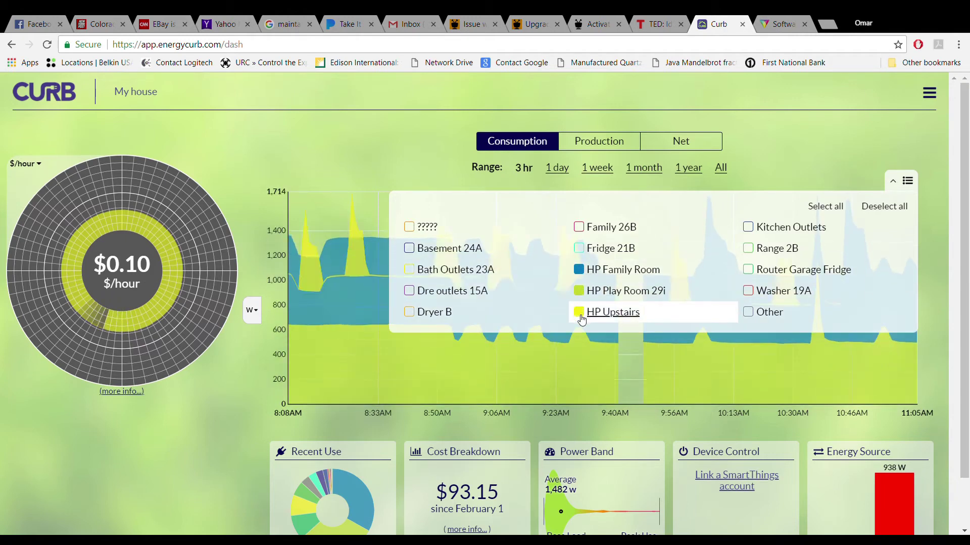
left_click(893, 182)
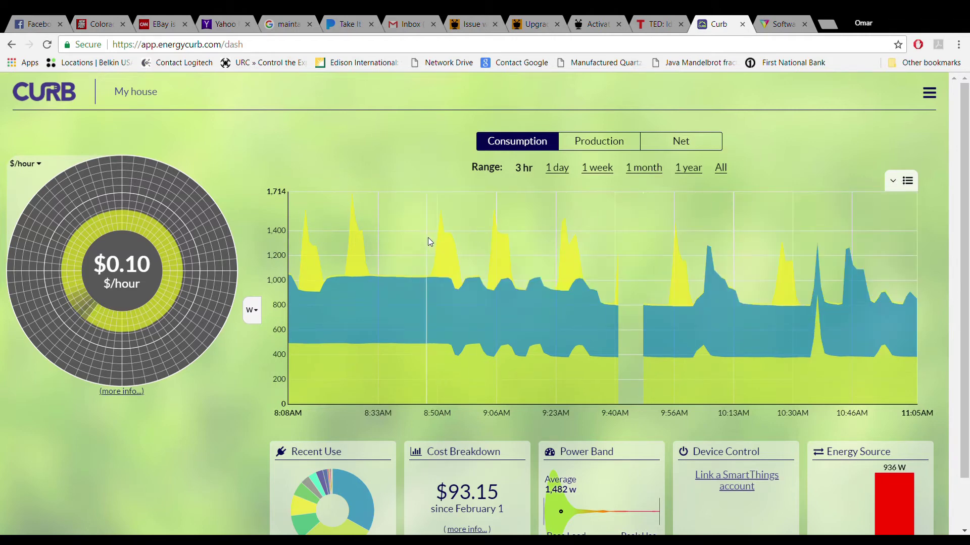
mouse_move(343, 298)
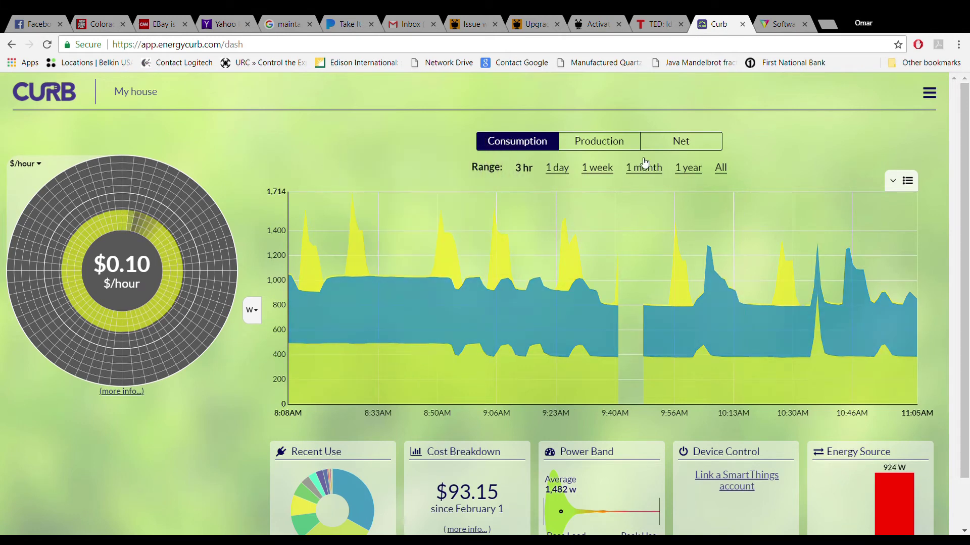
Step the chart range through 1 day and 1 week to 1 month, then open the circuit list
left_click(563, 169)
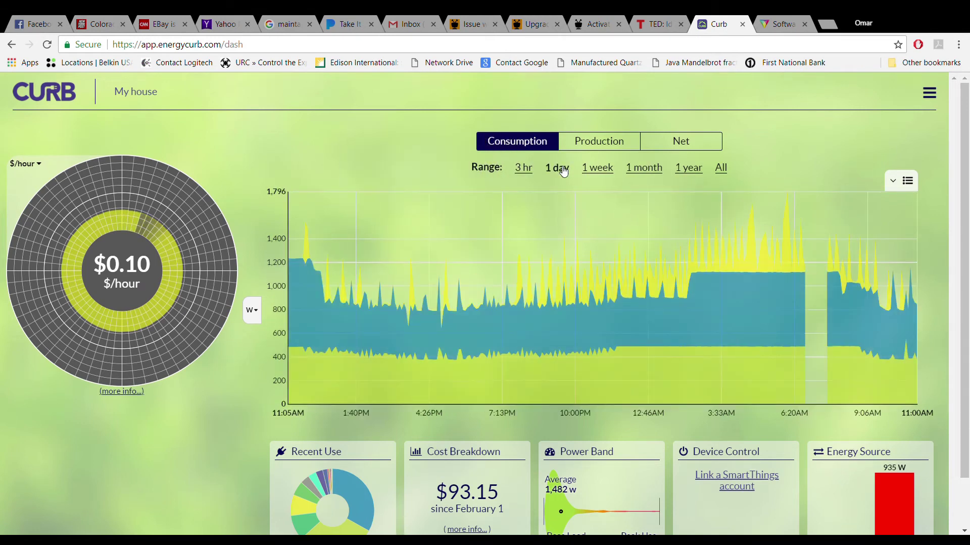
left_click(601, 173)
left_click(644, 172)
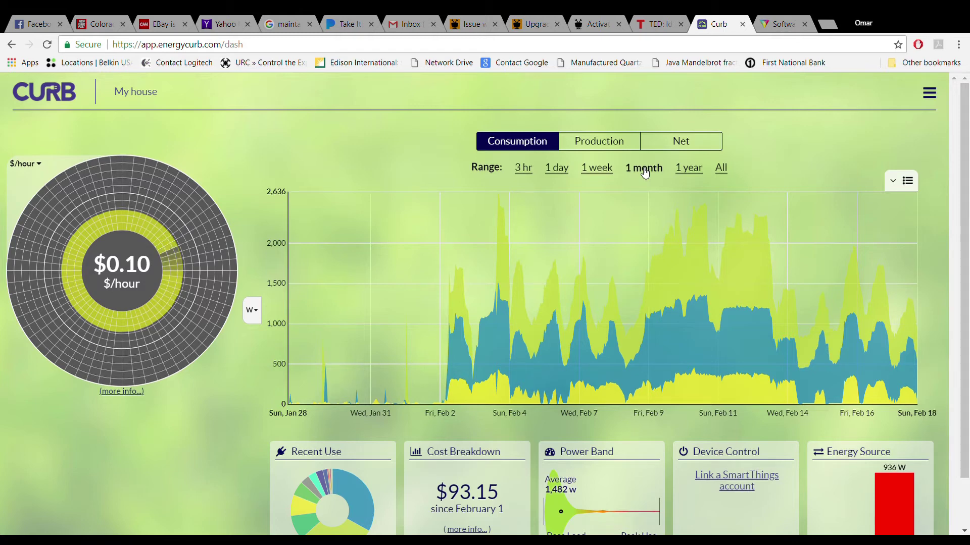
left_click(891, 181)
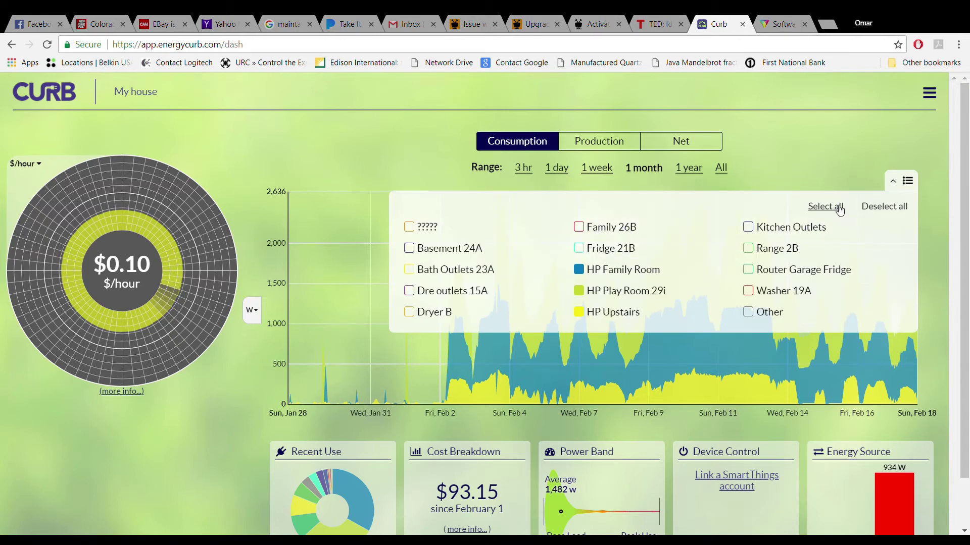
Deselect all circuits except Range 2B, collapse the list, and set the range to 3 hr
left_click(882, 207)
left_click(753, 252)
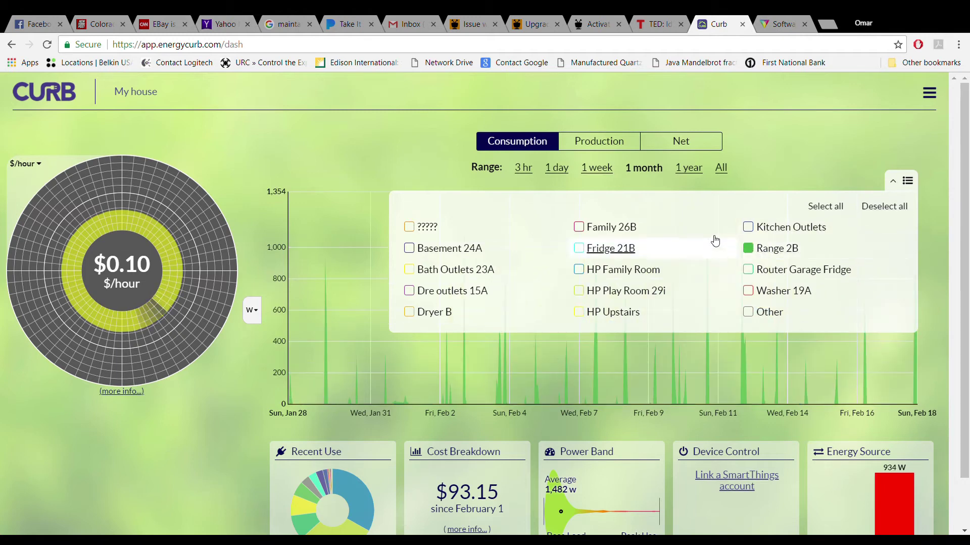
left_click(771, 165)
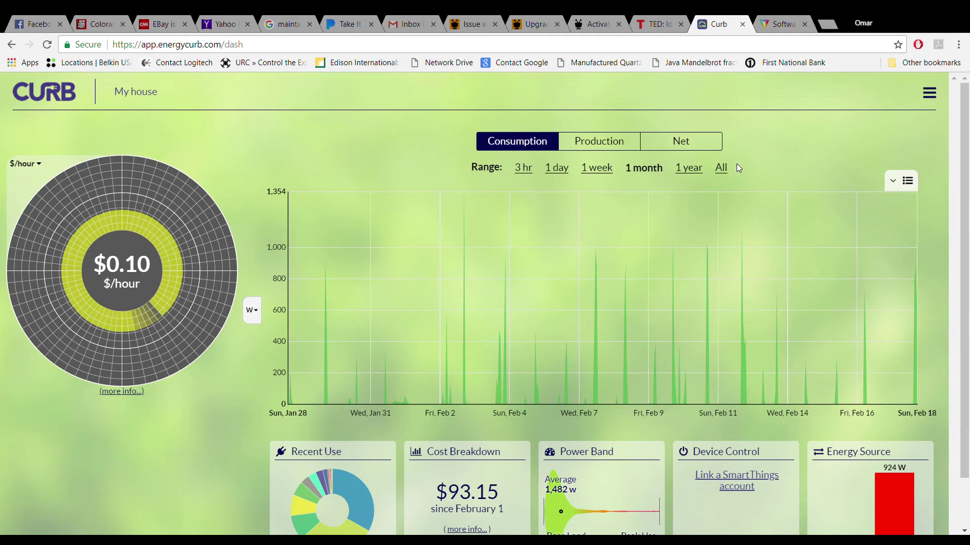
left_click(528, 173)
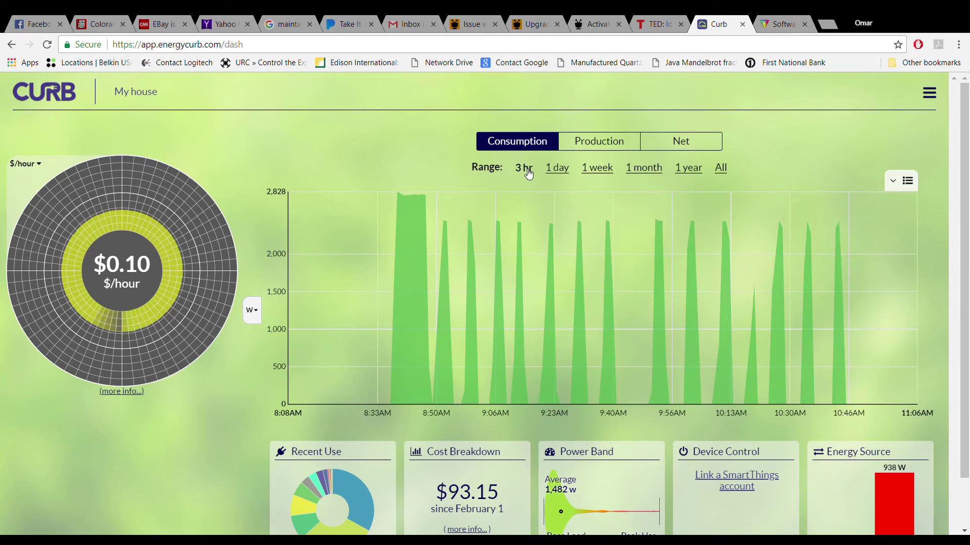
mouse_move(416, 253)
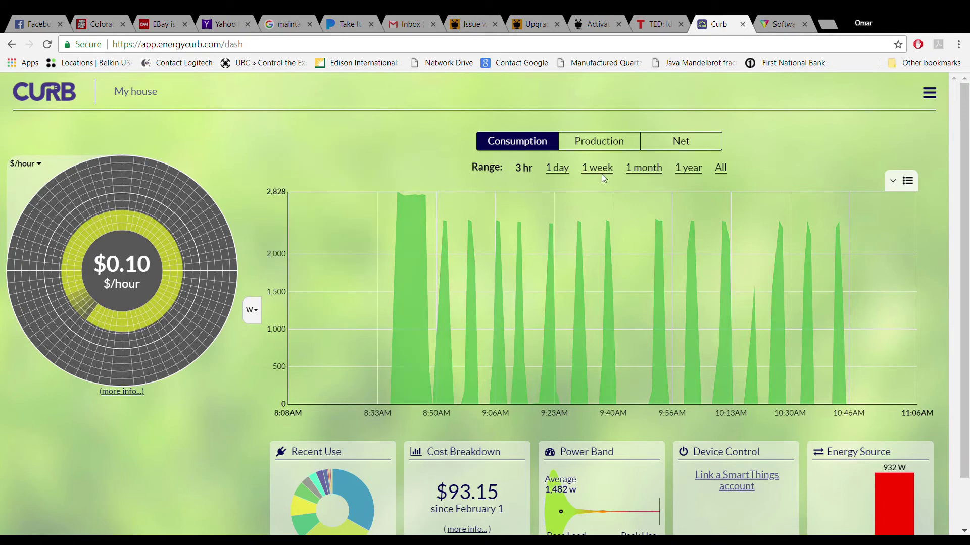
In the circuit list, tick Dryer B and untick Range 2B, then open the main menu
left_click(899, 184)
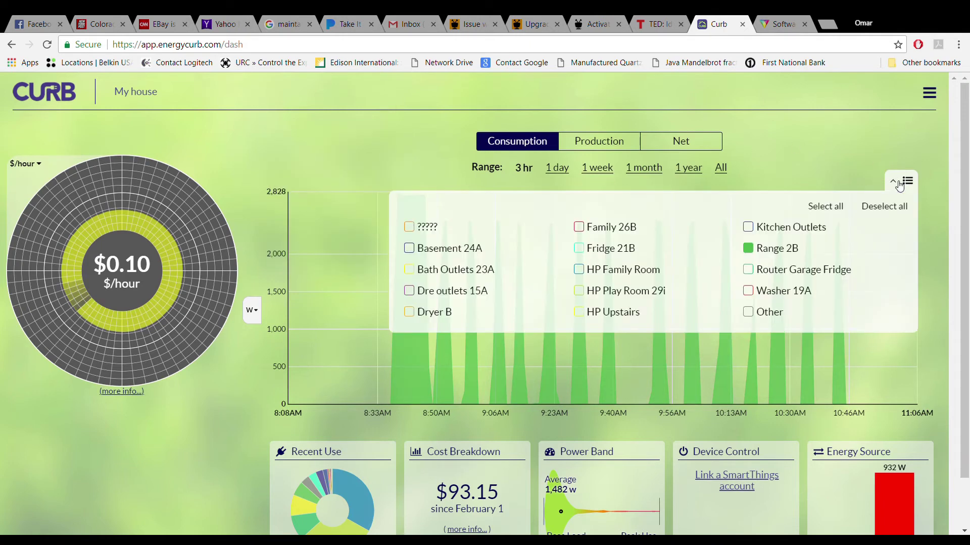
left_click(413, 317)
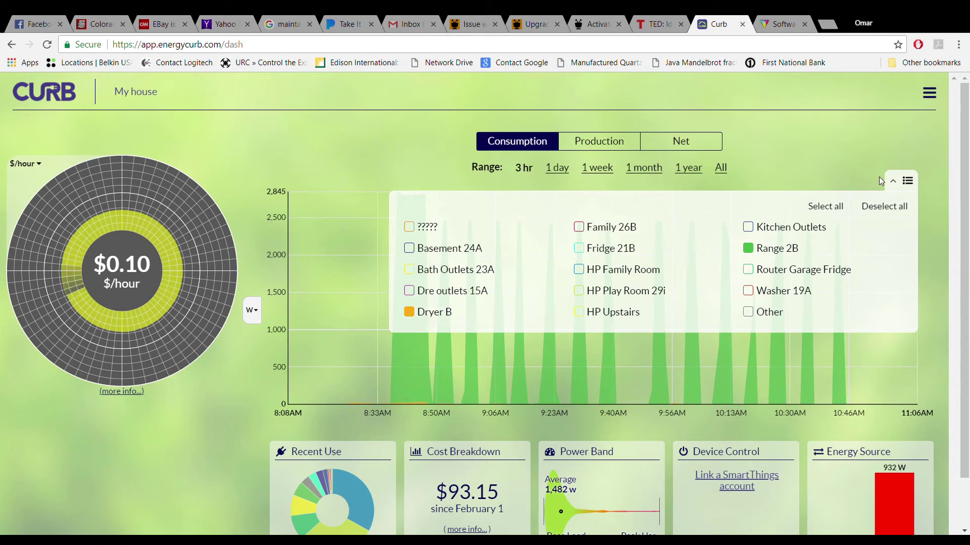
left_click(776, 253)
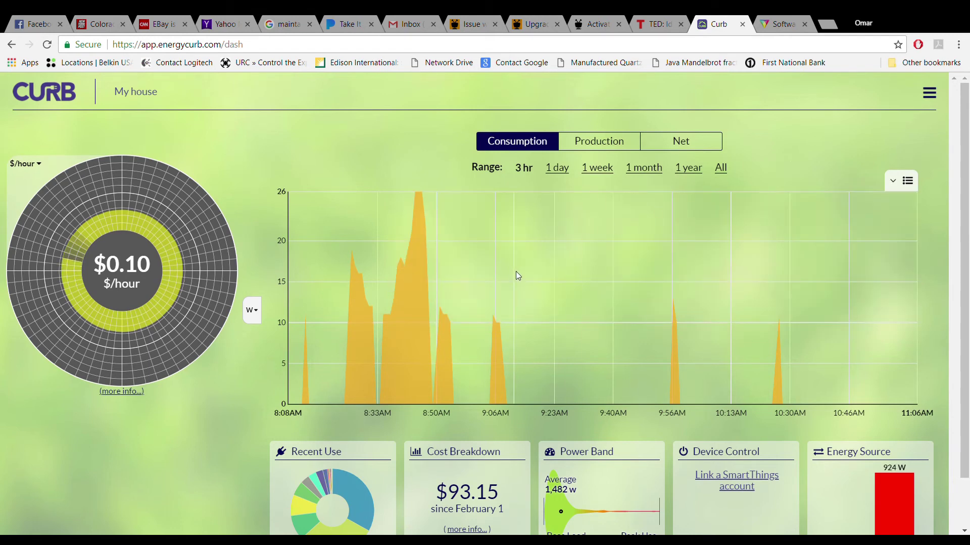
mouse_move(408, 320)
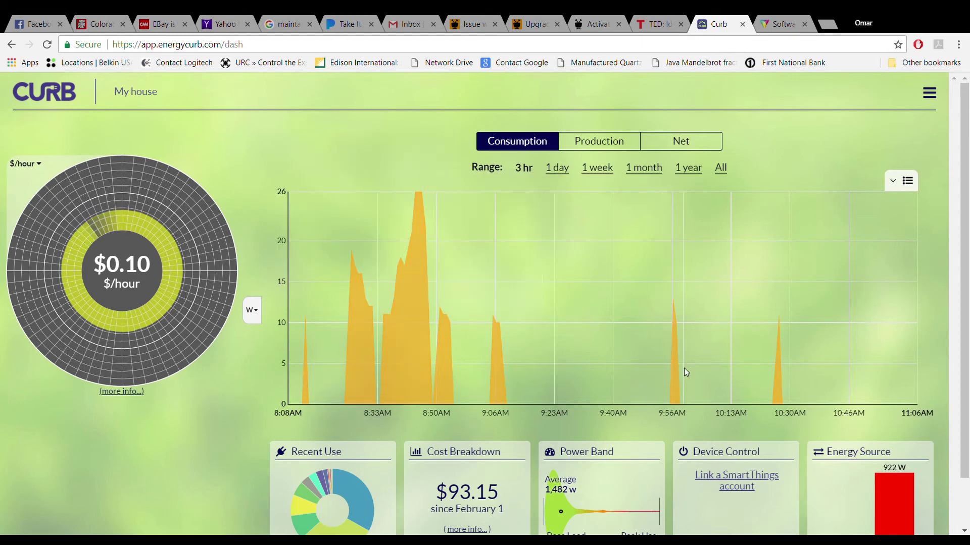
mouse_move(669, 376)
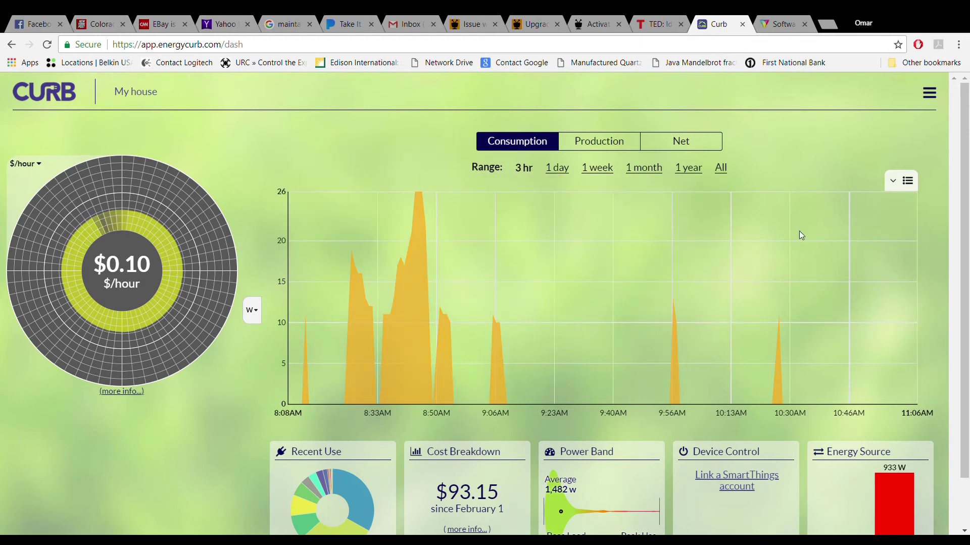
left_click(929, 95)
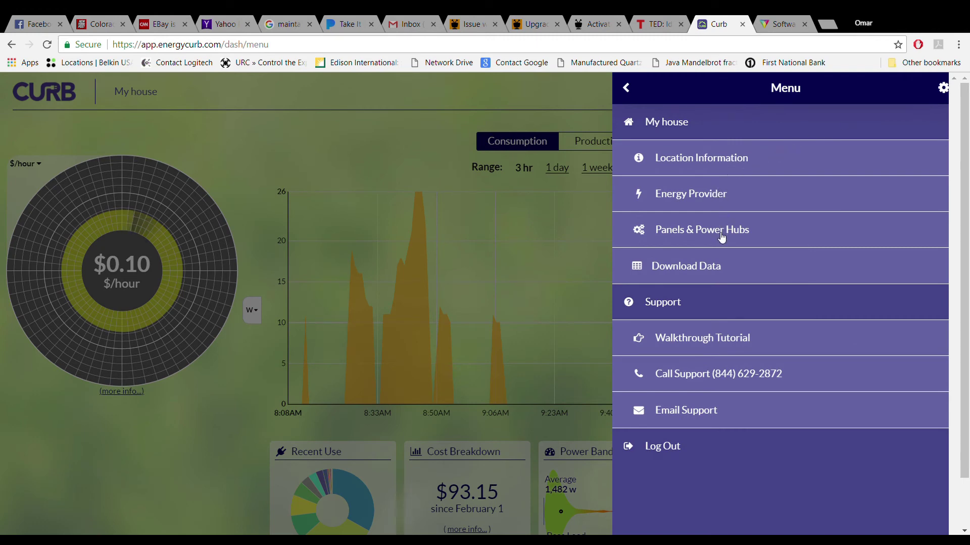
View the house's panels and power hubs, then go back to the main menu
left_click(719, 231)
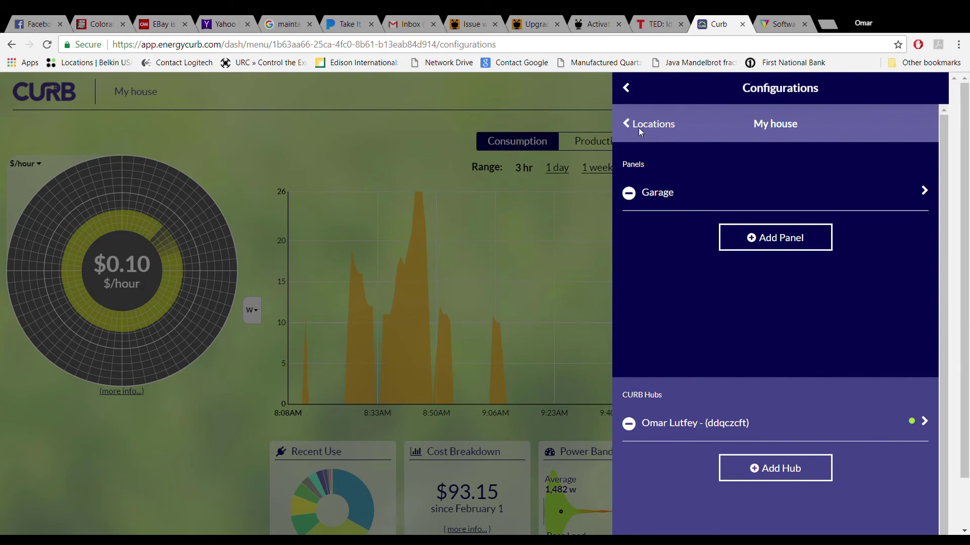
left_click(627, 89)
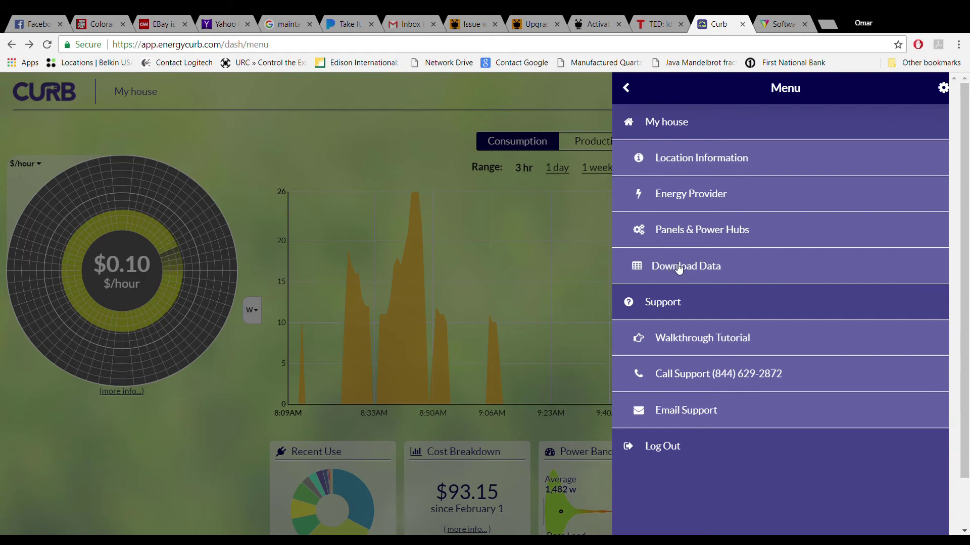
left_click(681, 270)
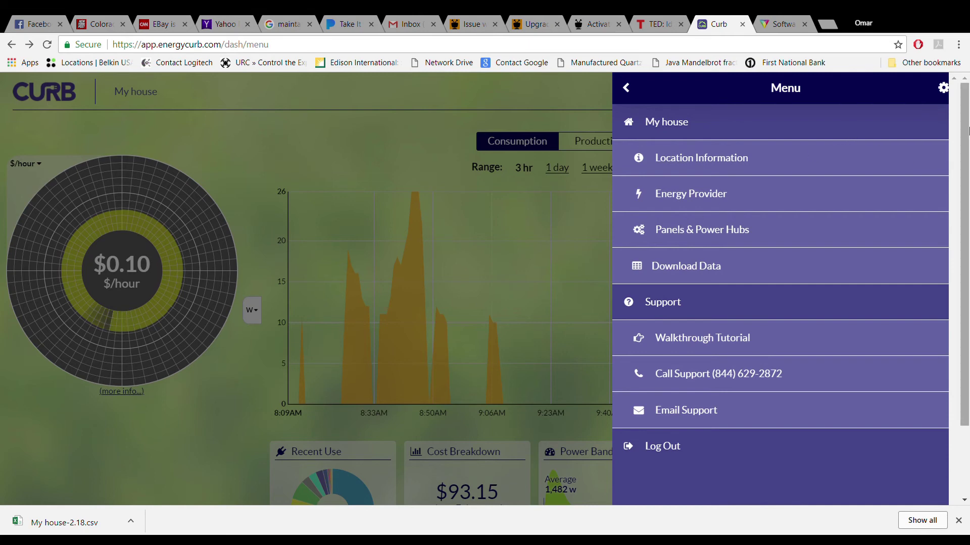
left_click_drag(965, 130, 961, 150)
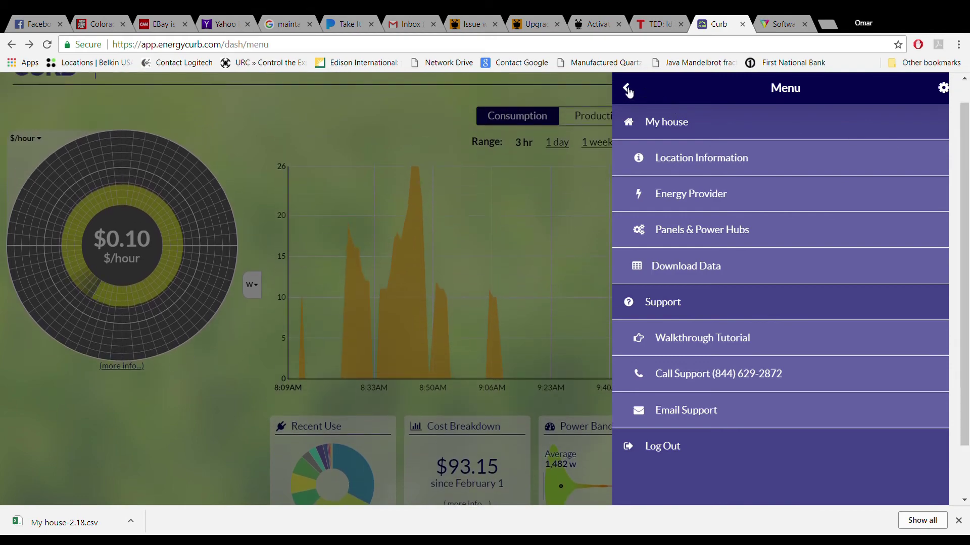
Close the menu and open the Cost Breakdown widget further down the dashboard
left_click(628, 89)
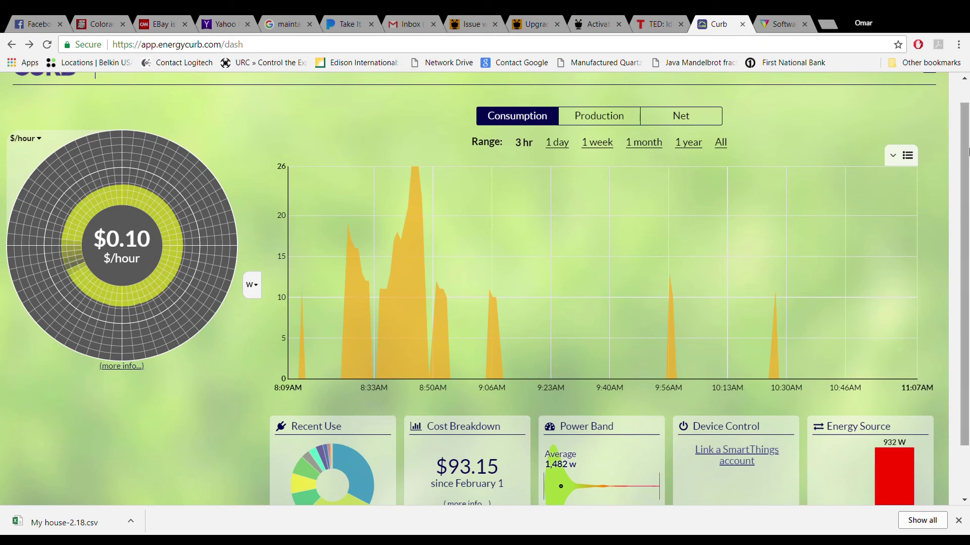
left_click_drag(965, 153, 965, 203)
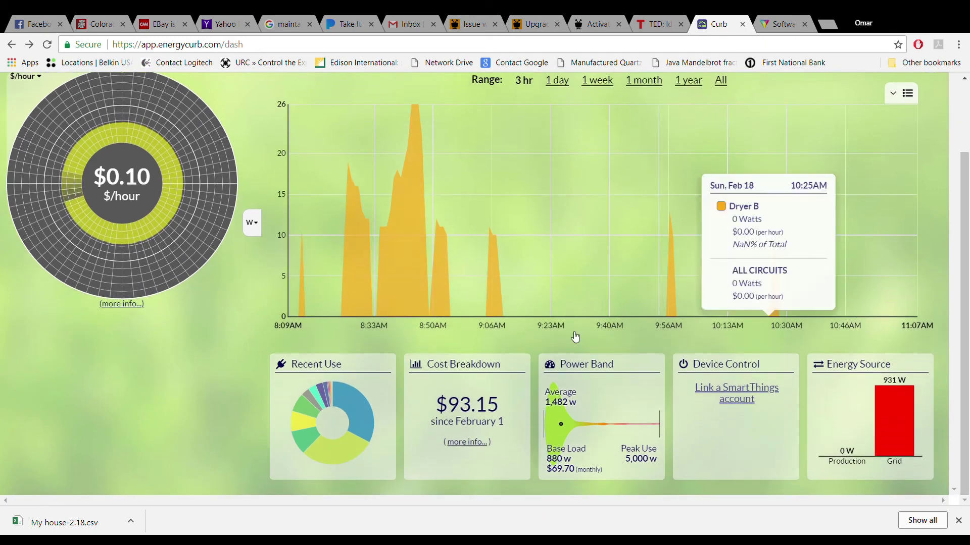
left_click(460, 446)
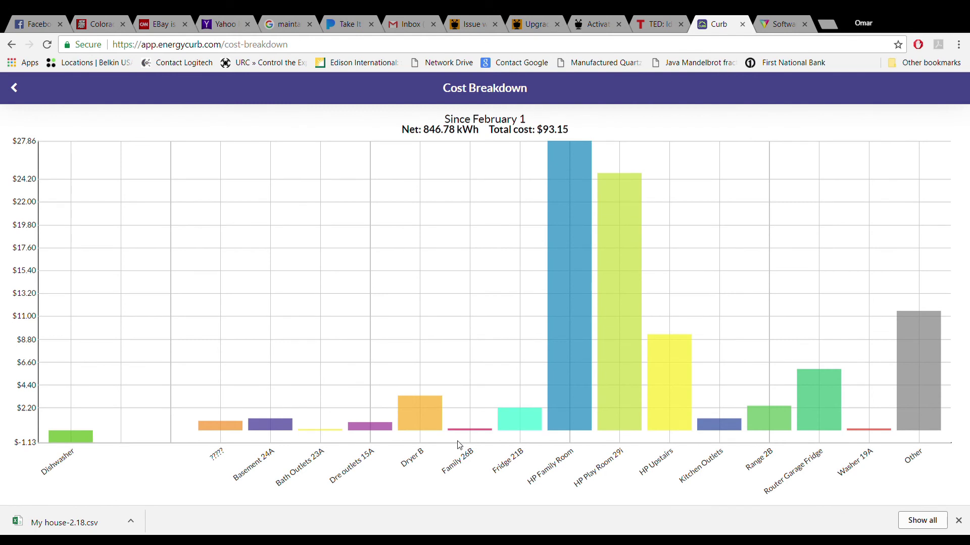
Inspect each circuit's cost bar since February 1, then return to the My house dashboard
mouse_move(674, 415)
mouse_move(575, 410)
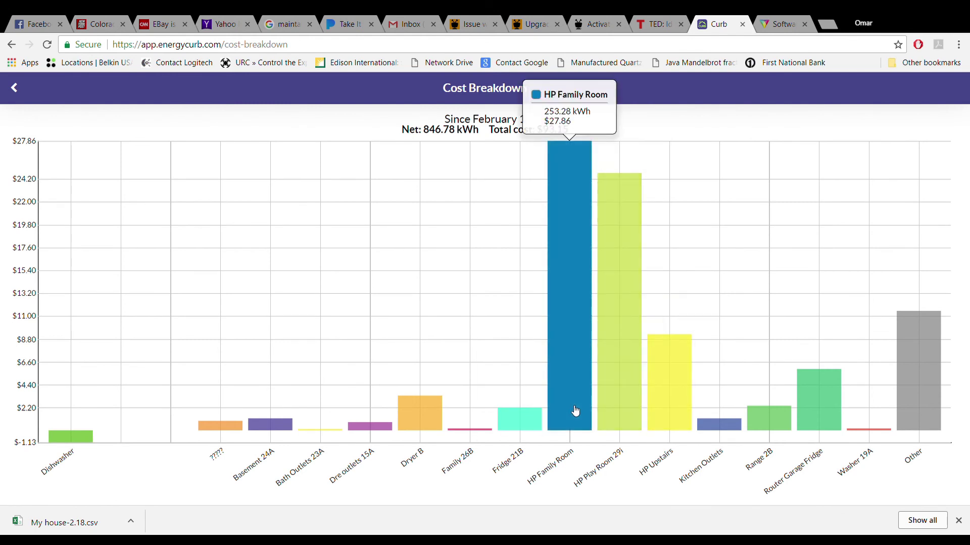
mouse_move(434, 413)
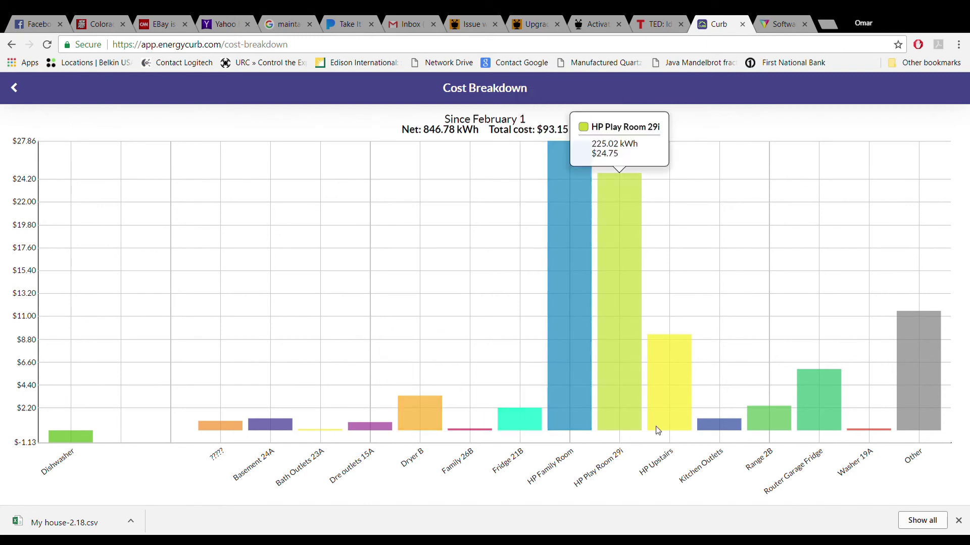
mouse_move(815, 413)
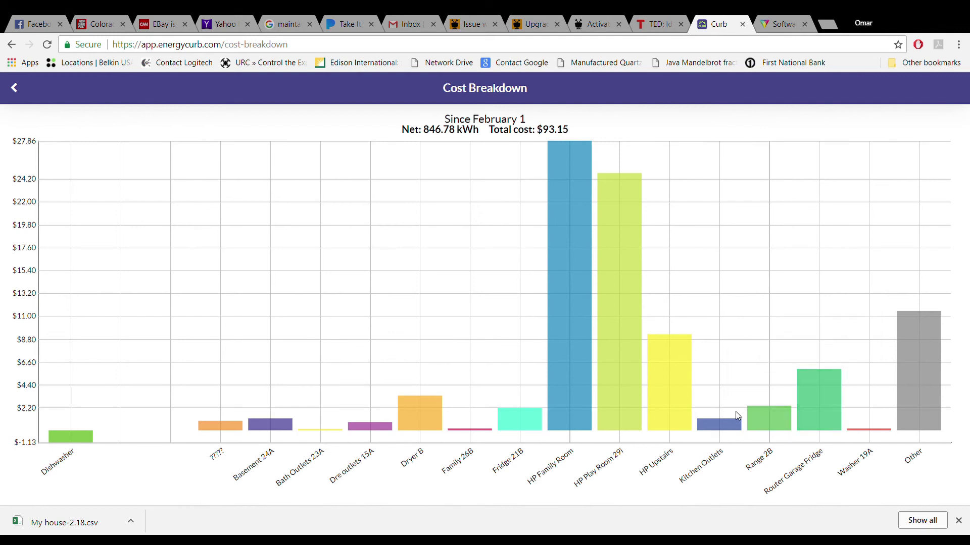
mouse_move(634, 238)
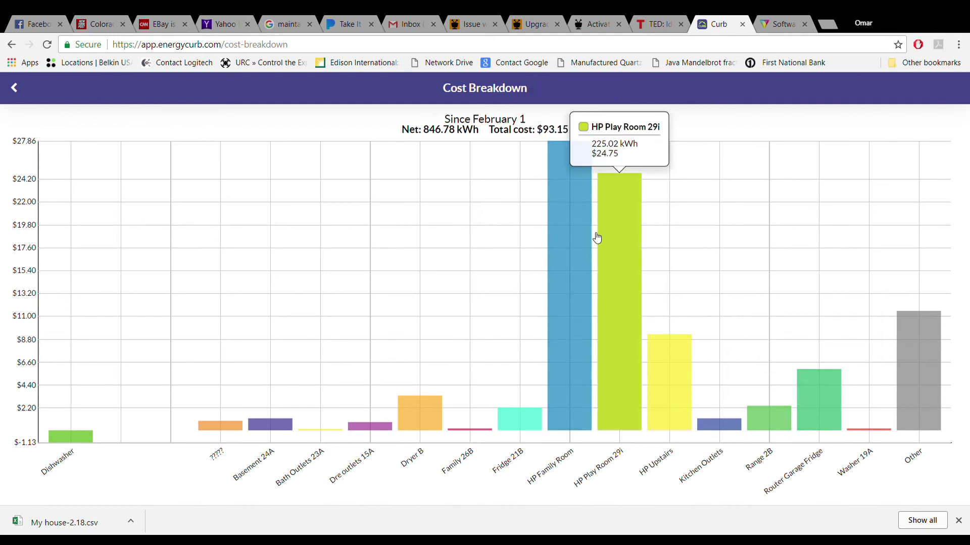
mouse_move(581, 341)
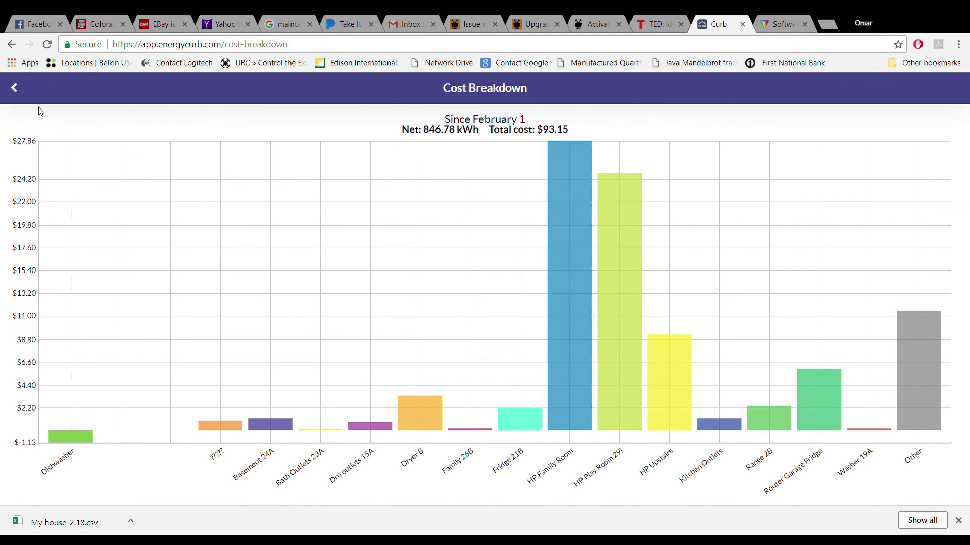
left_click(19, 89)
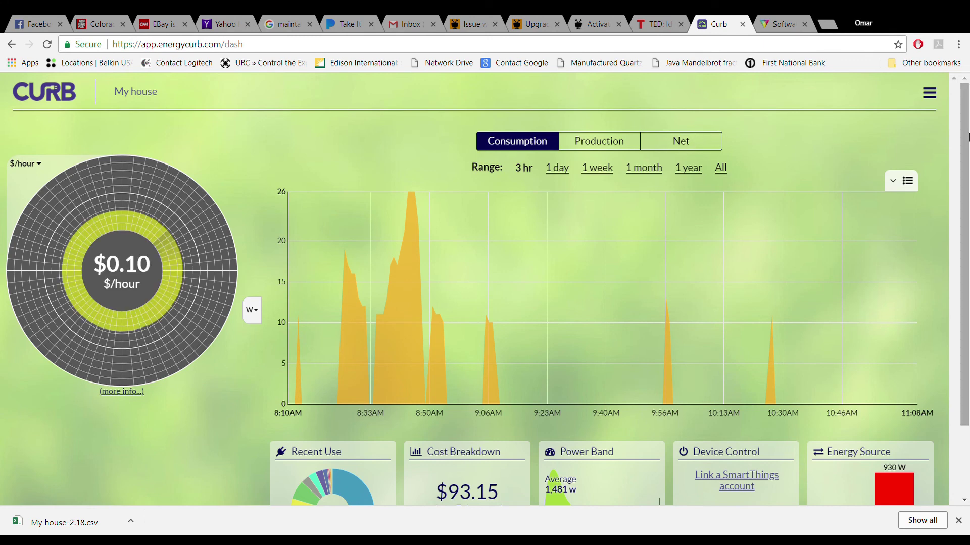
scroll(965, 145, "down", 2)
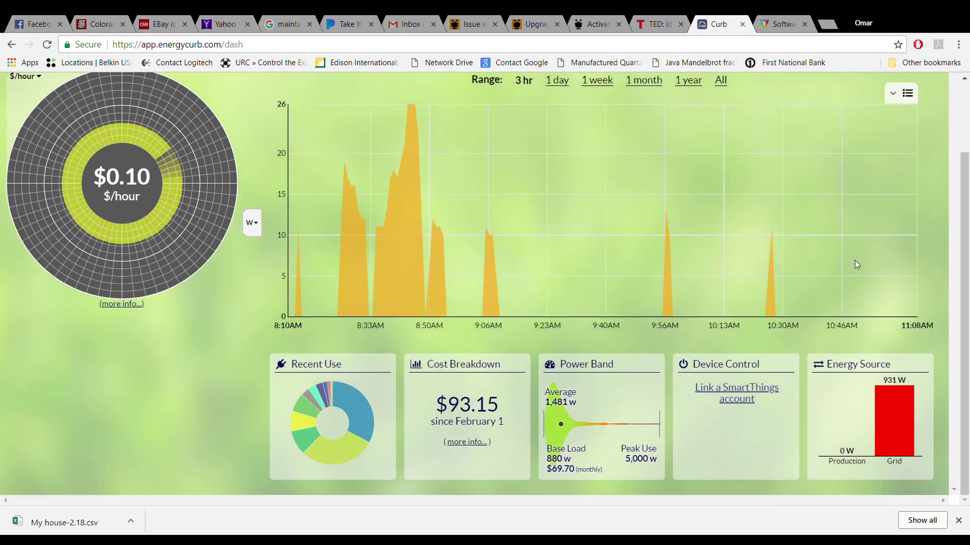
mouse_move(604, 423)
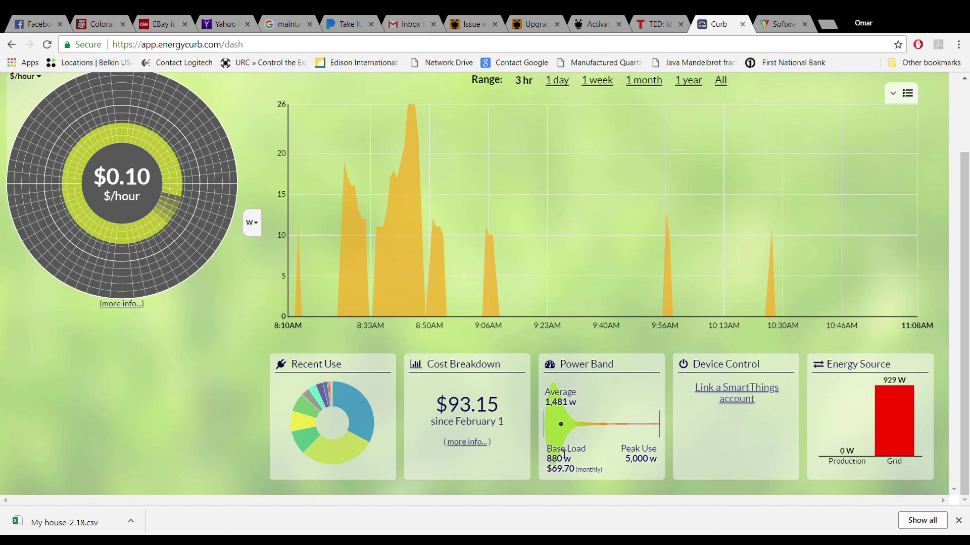
mouse_move(641, 435)
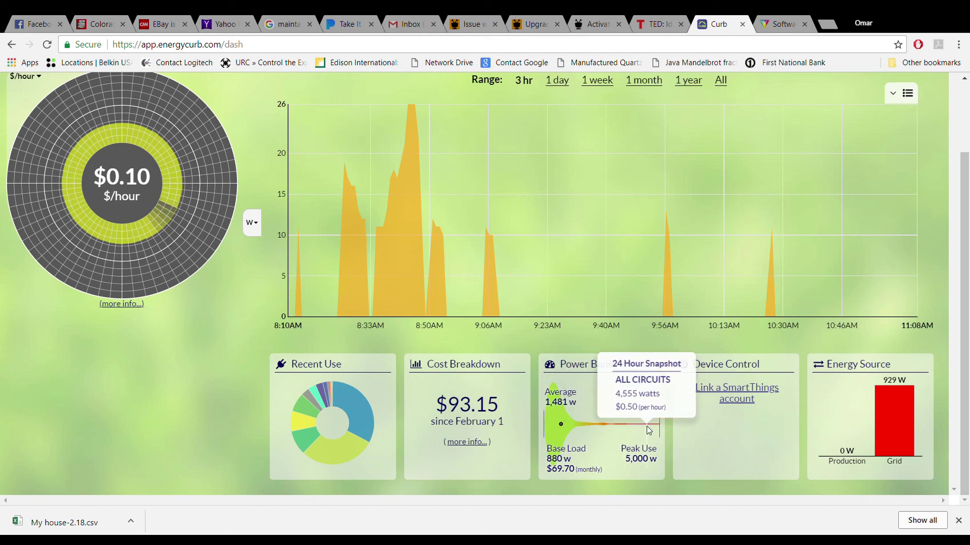